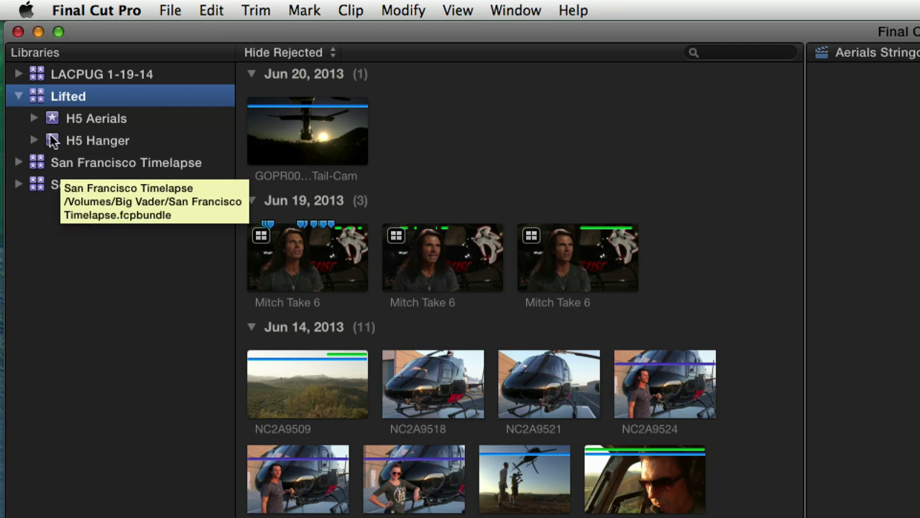
- Look through the projects and clips in the Lifted library's H5 Aerials and H5 Hanger events
click(53, 122)
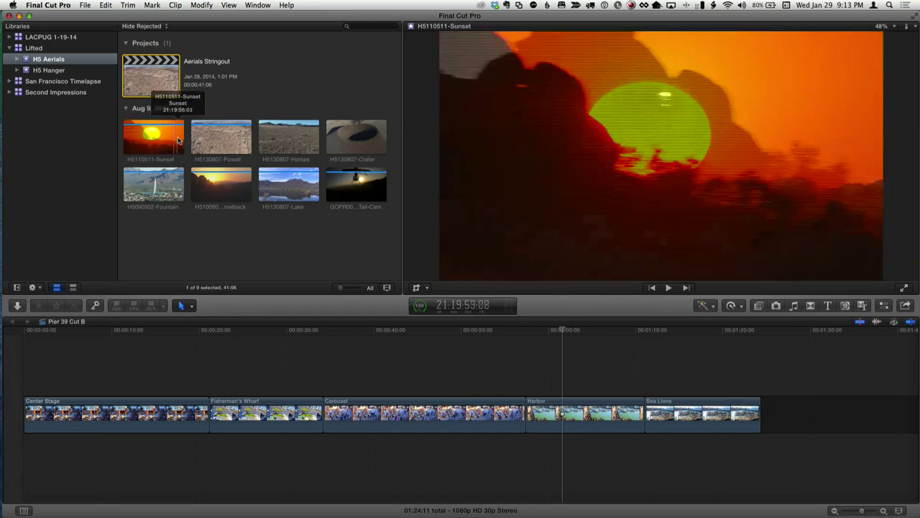
click(28, 70)
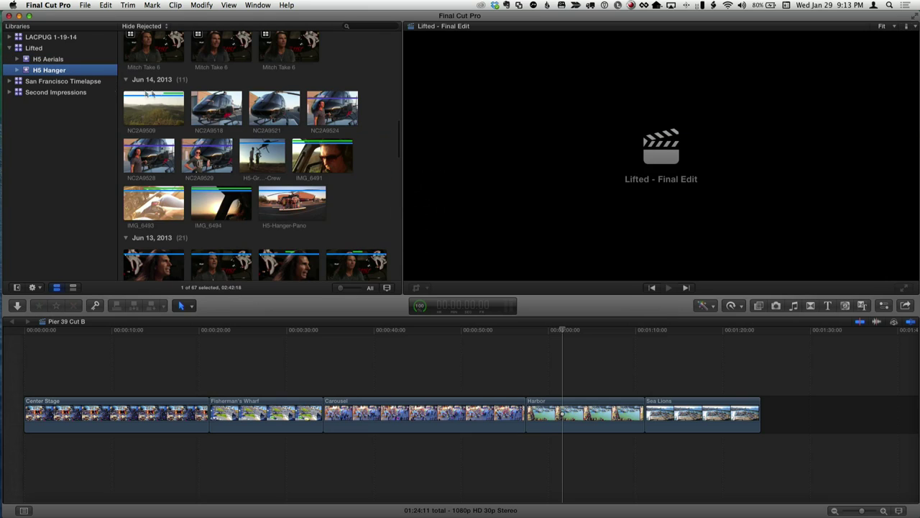
scroll(247, 140, down, 5)
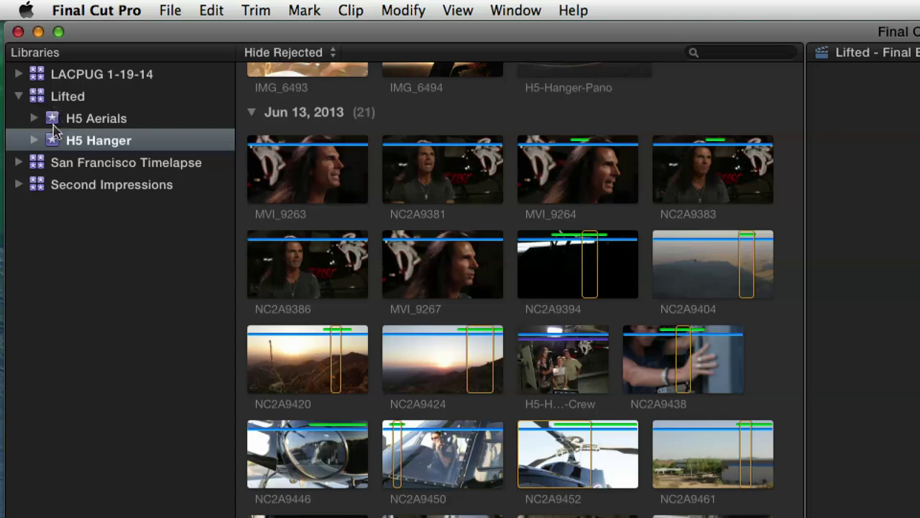
- Browse keyword collections in the H5 Hanger event, including Friday Morning Glam Shots, GoPro ProRes, H5 Footage and McDowell Mountains, and collapse the event
click(34, 141)
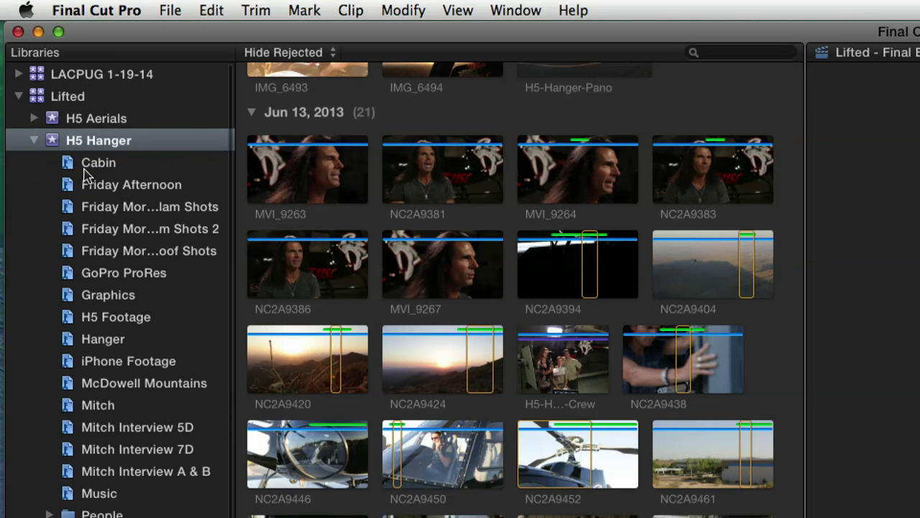
click(92, 209)
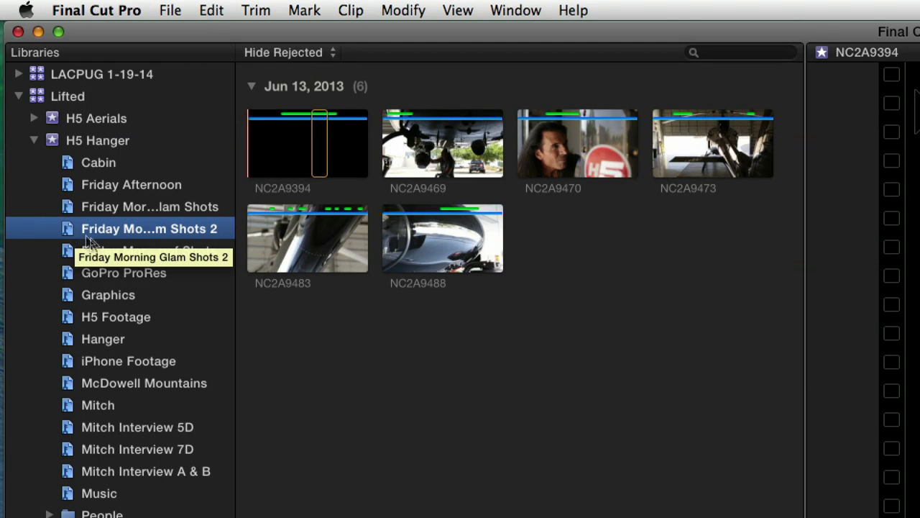
click(127, 273)
click(108, 317)
click(80, 385)
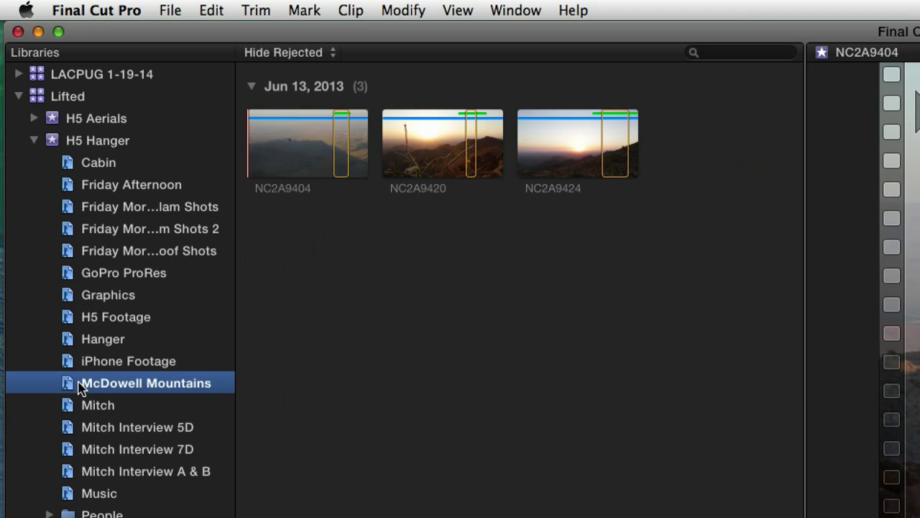
click(35, 141)
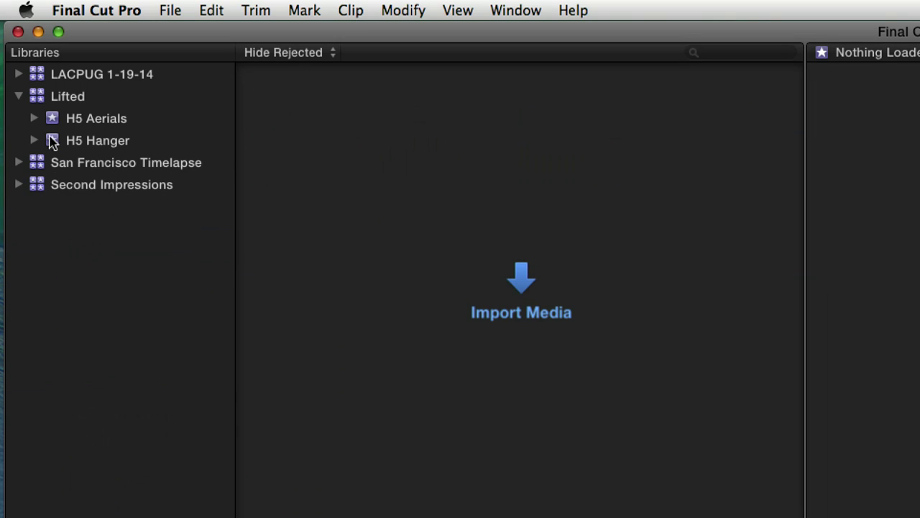
click(34, 141)
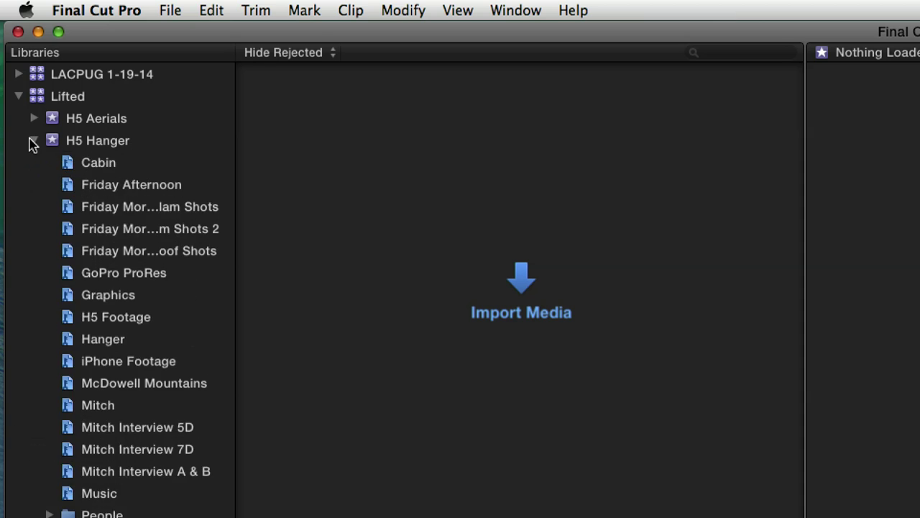
click(31, 141)
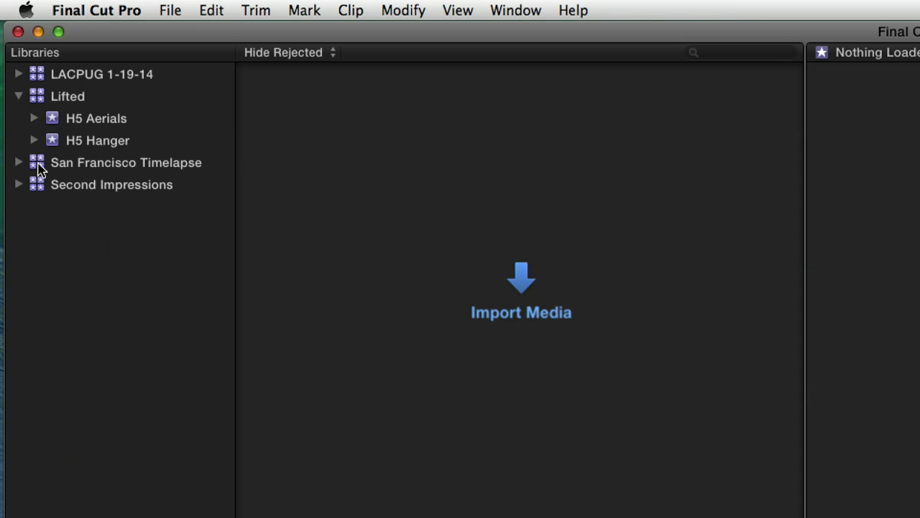
- Examine the contents of the San Francisco Timelapse library and its Bay Bridges, Pier 39 and Streets of SF events
click(39, 164)
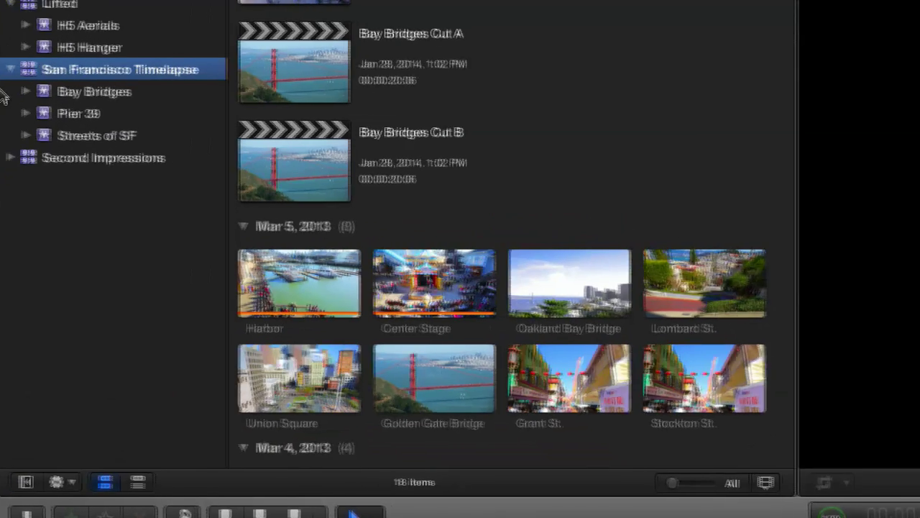
click(27, 92)
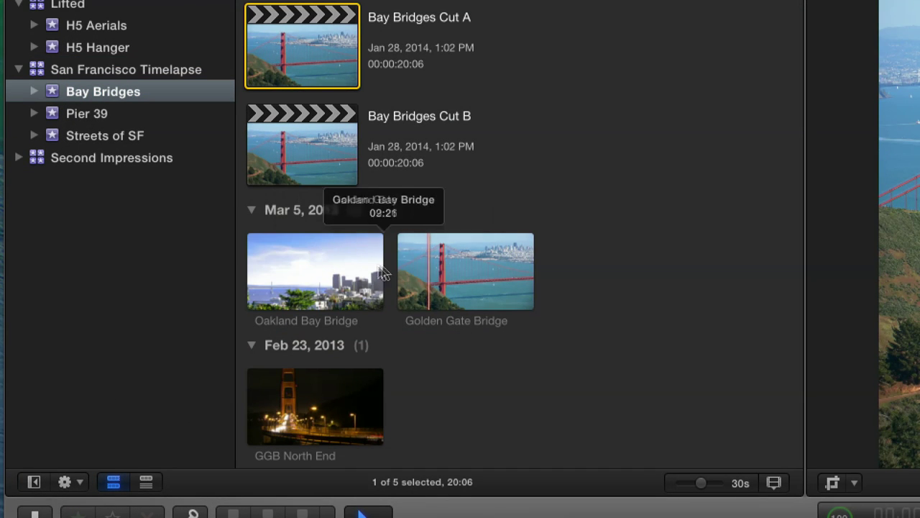
click(85, 115)
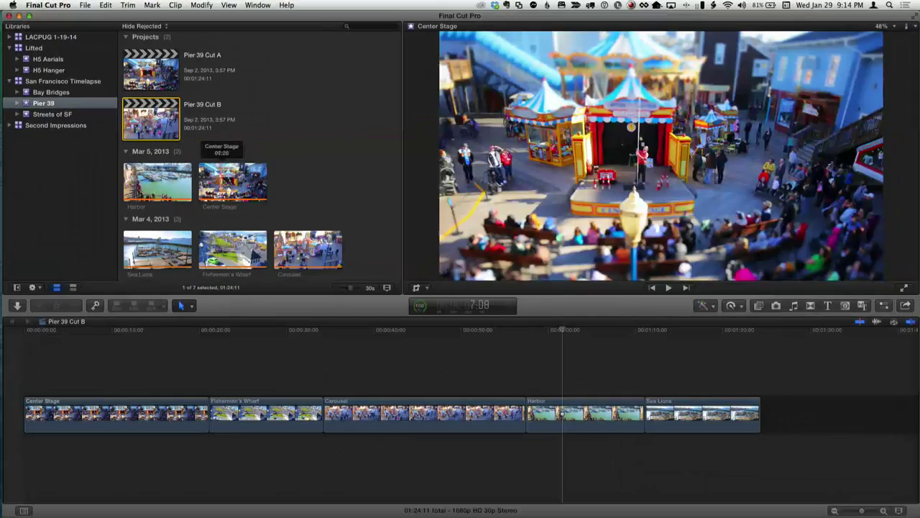
click(65, 115)
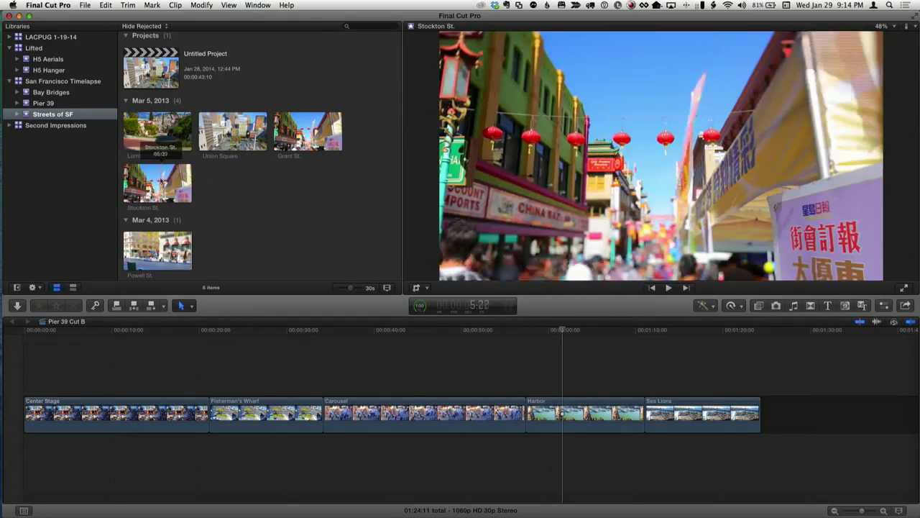
click(47, 102)
click(43, 94)
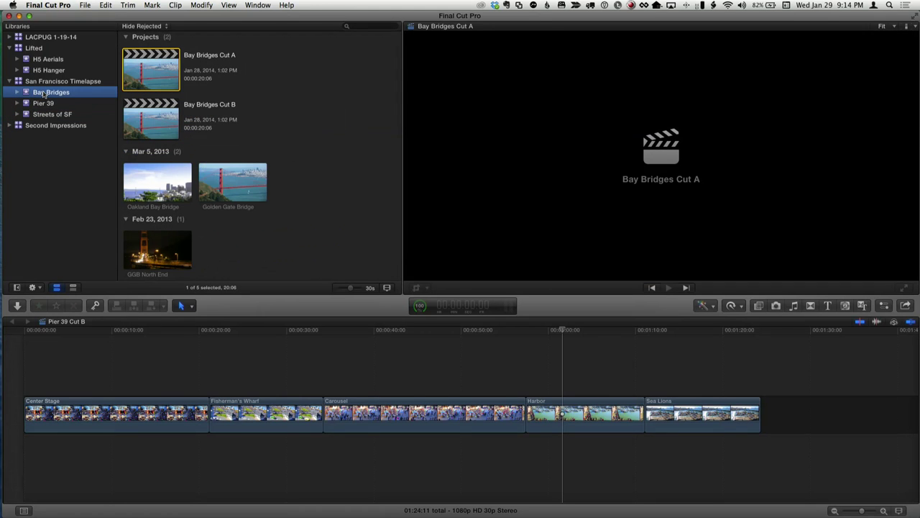
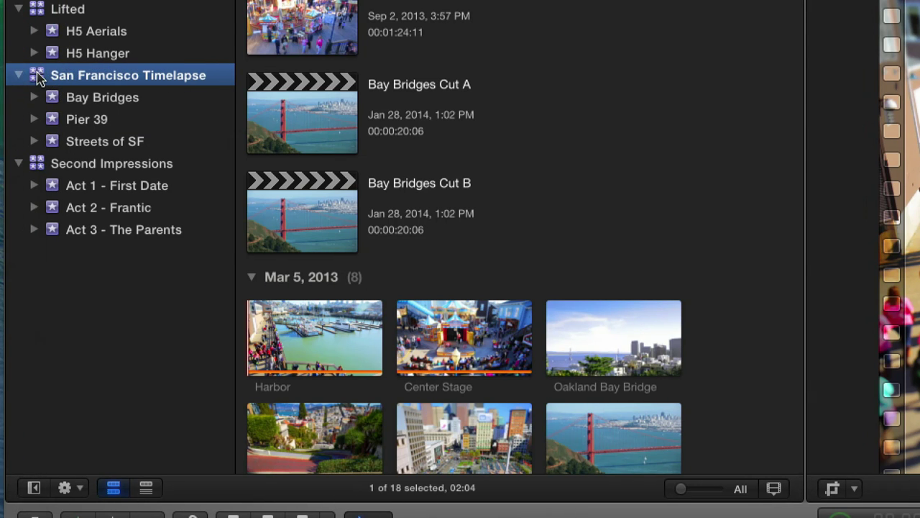
- Create a new event named My Projects in the San Francisco Timelapse library
right_click(38, 78)
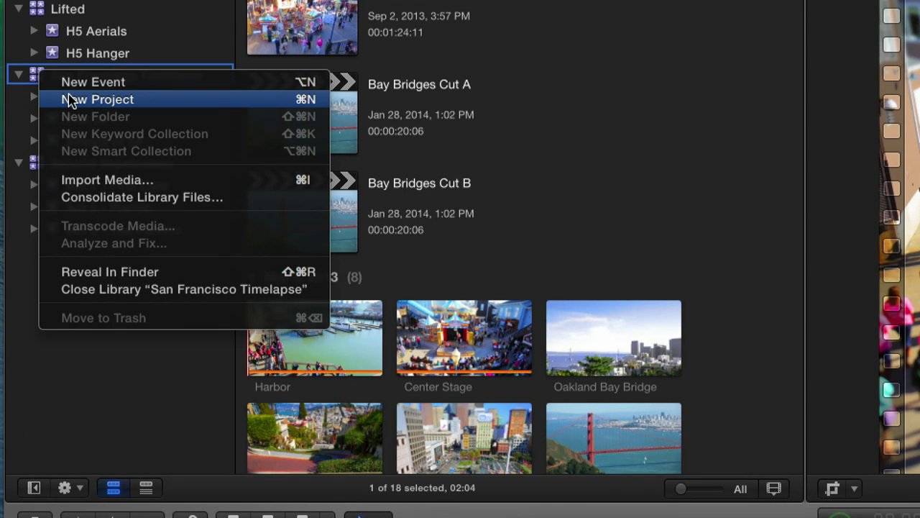
click(70, 82)
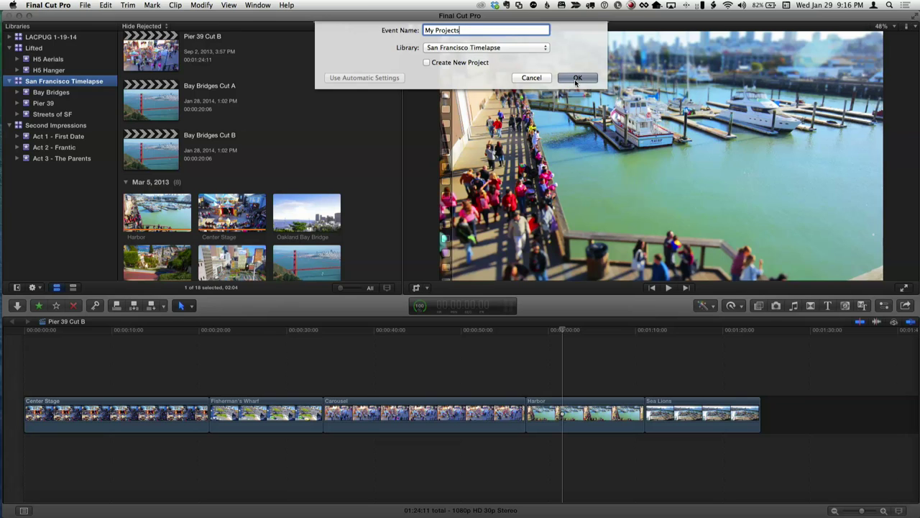
click(576, 78)
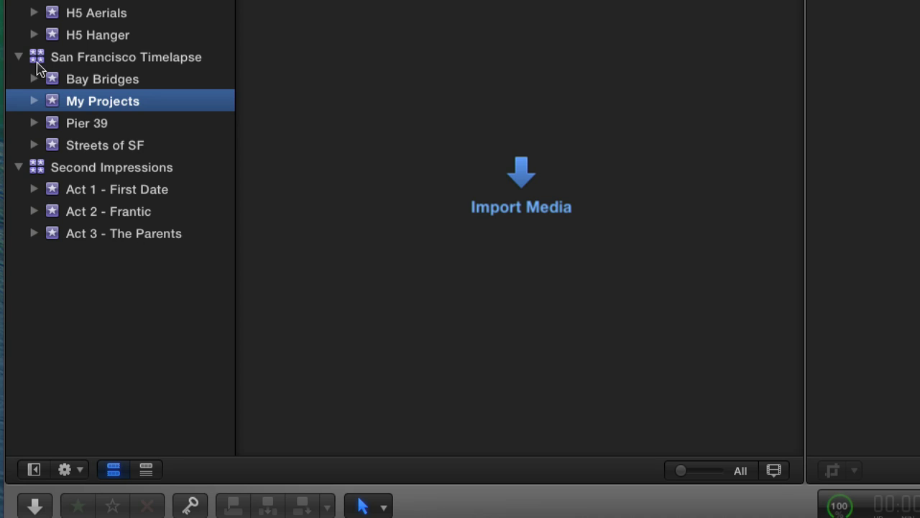
- Try to move the Bay Bridges Cut B project from the Bay Bridges event into the My Projects event
click(47, 80)
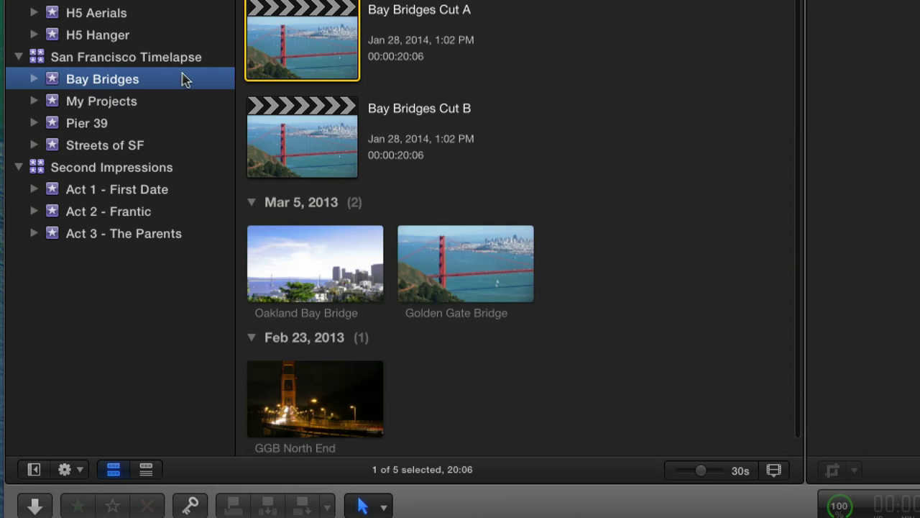
click(267, 121)
drag(282, 145, 160, 106)
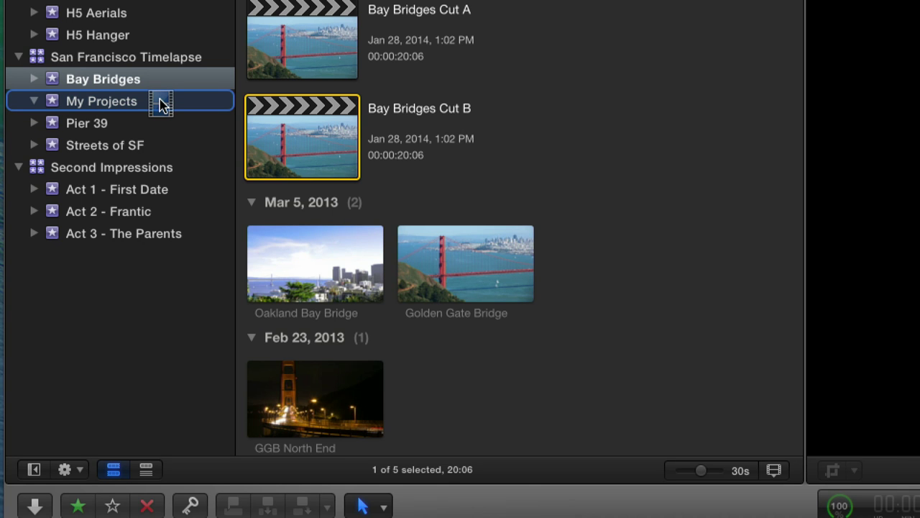
drag(159, 106, 158, 103)
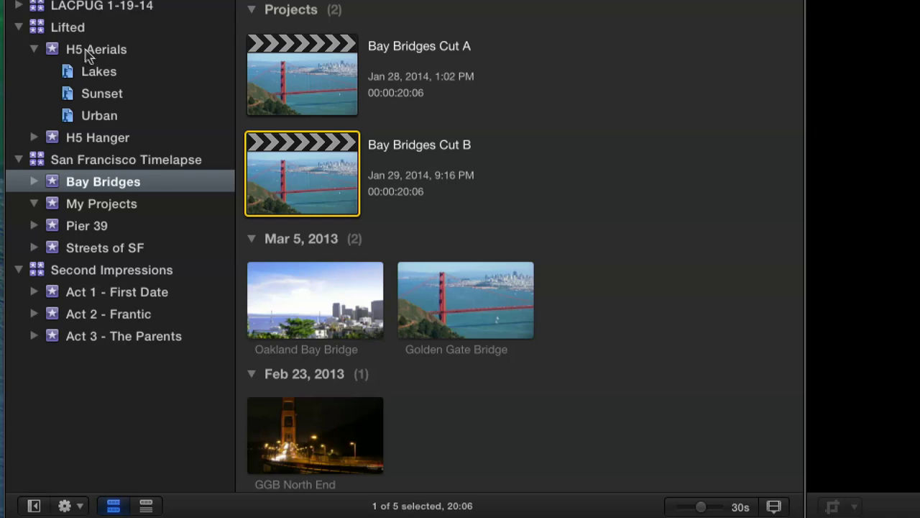
- View the H5 Aerials event's Lakes, Sunset and Urban keyword collections and return to the whole event
click(87, 51)
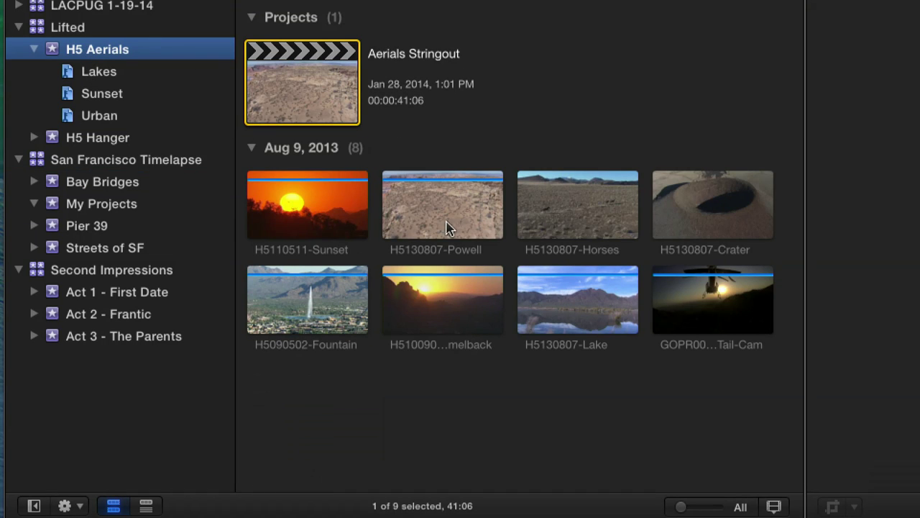
click(101, 72)
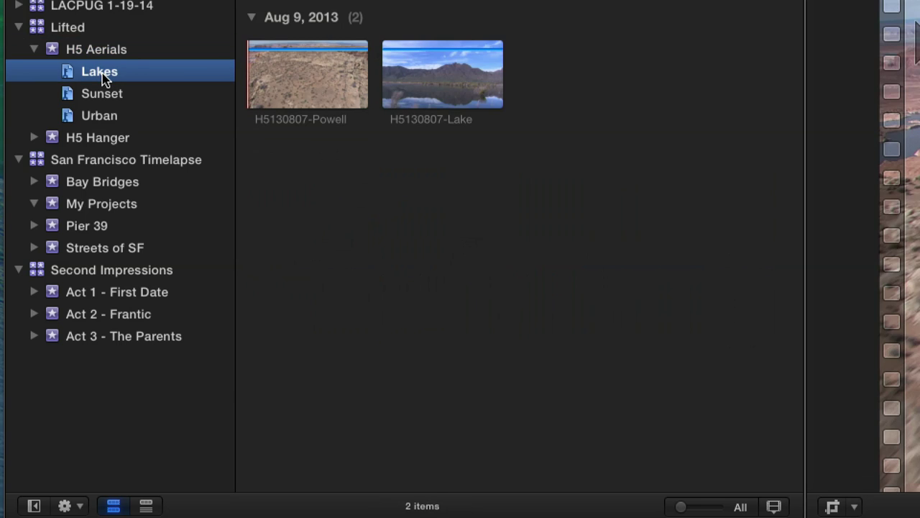
click(102, 97)
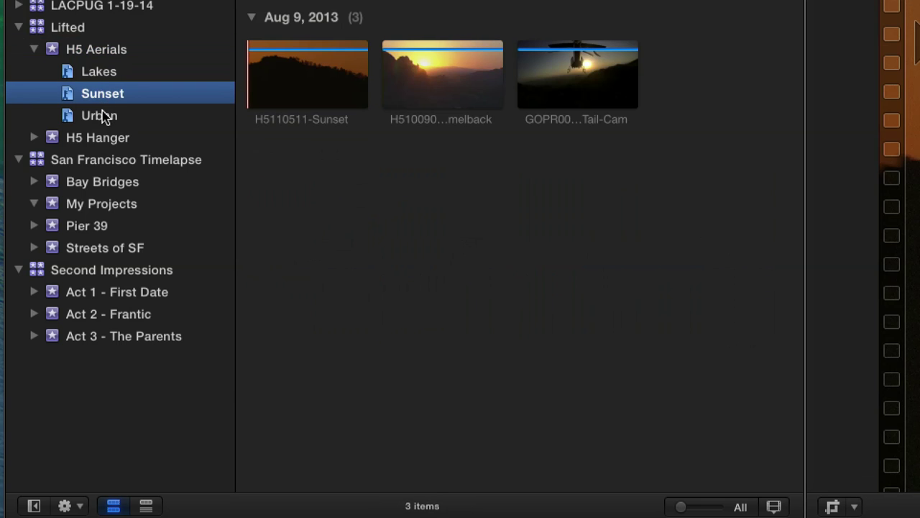
click(105, 117)
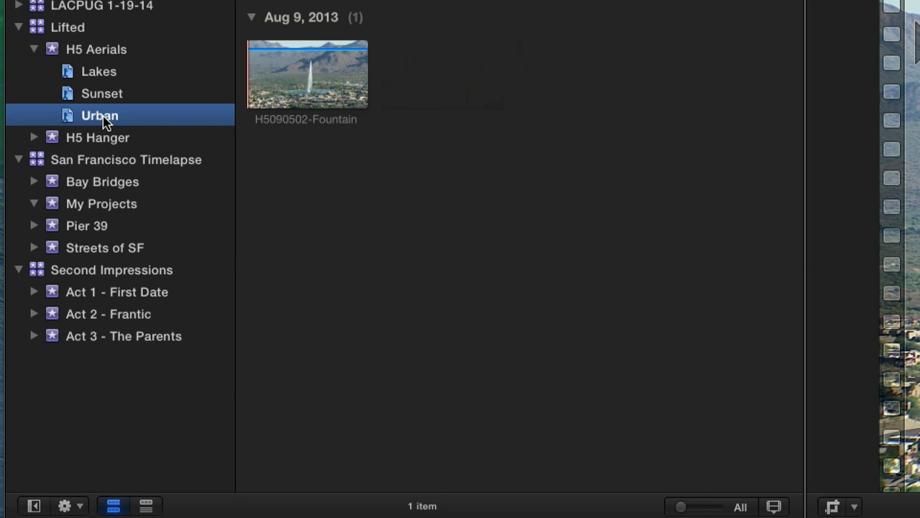
click(96, 52)
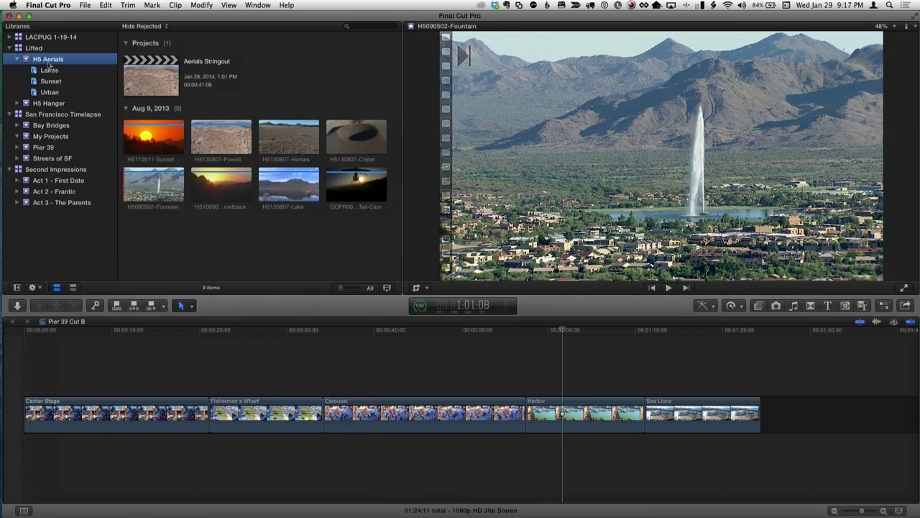
- Examine the keywords assigned to the H5090502-Fountain clip in the Keyword Editor, moved beneath the browser clips, and close it
click(95, 306)
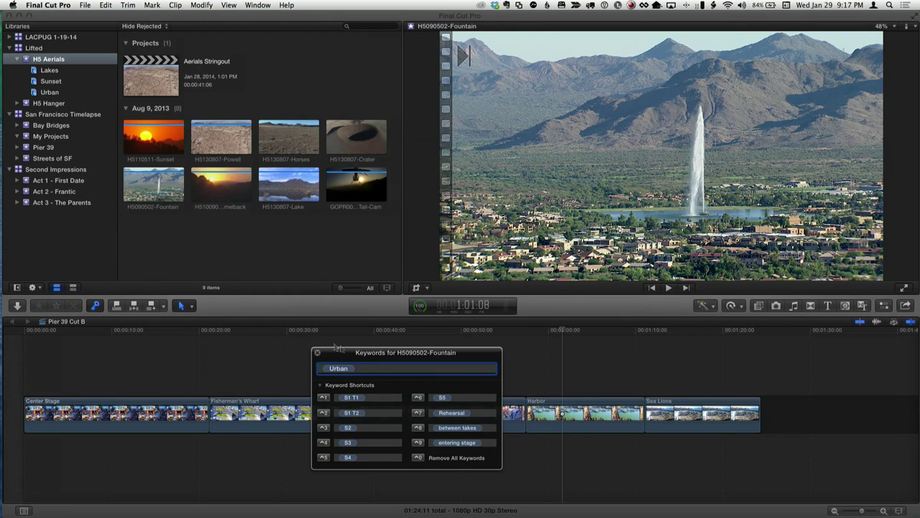
drag(362, 358, 200, 227)
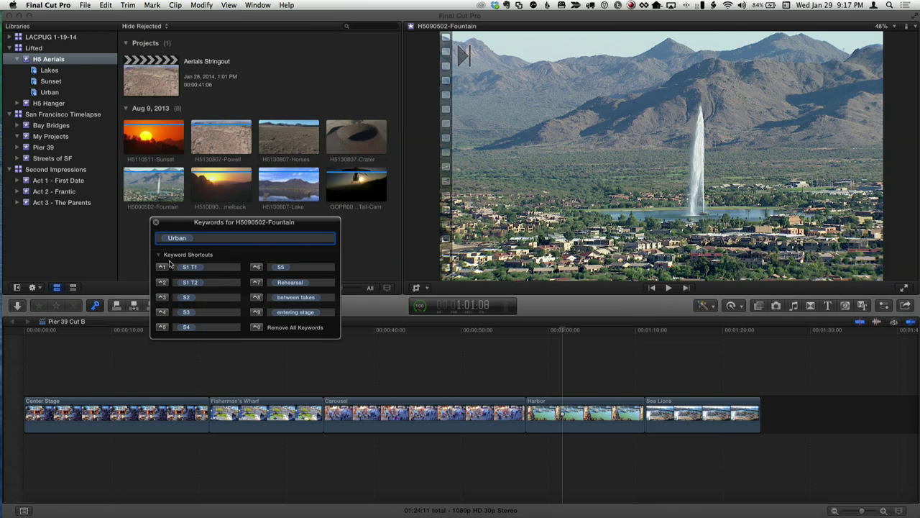
click(155, 223)
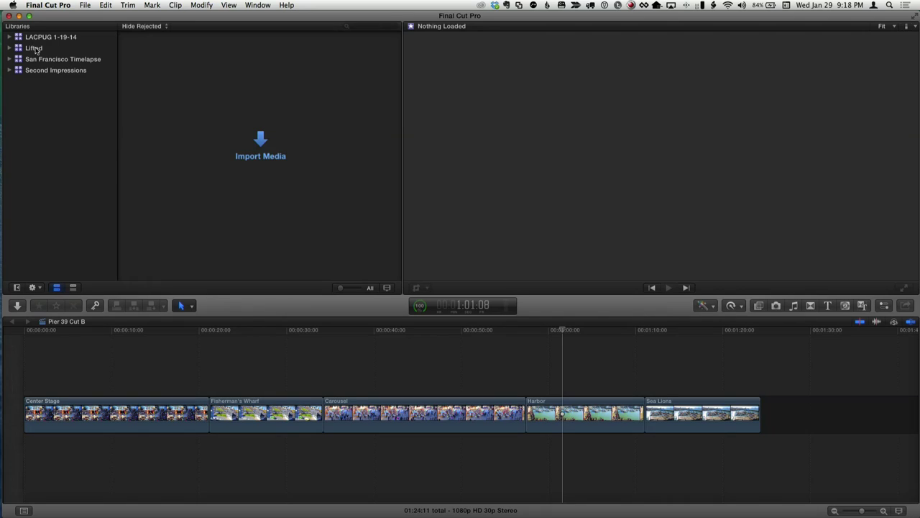
- Close the Lifted library
click(34, 49)
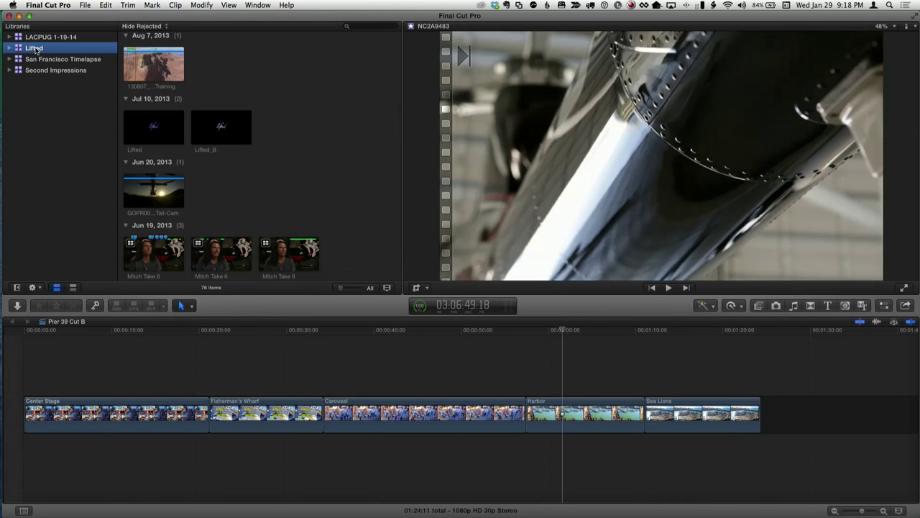
right_click(34, 49)
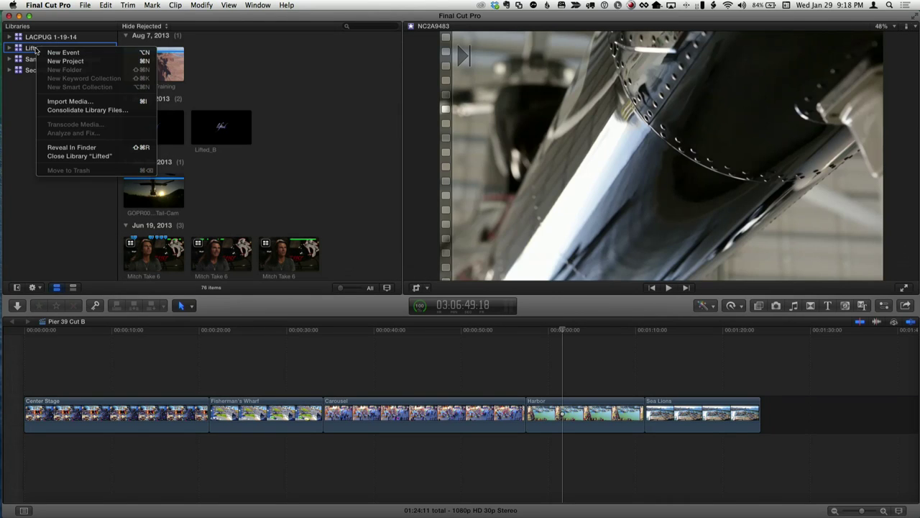
click(72, 156)
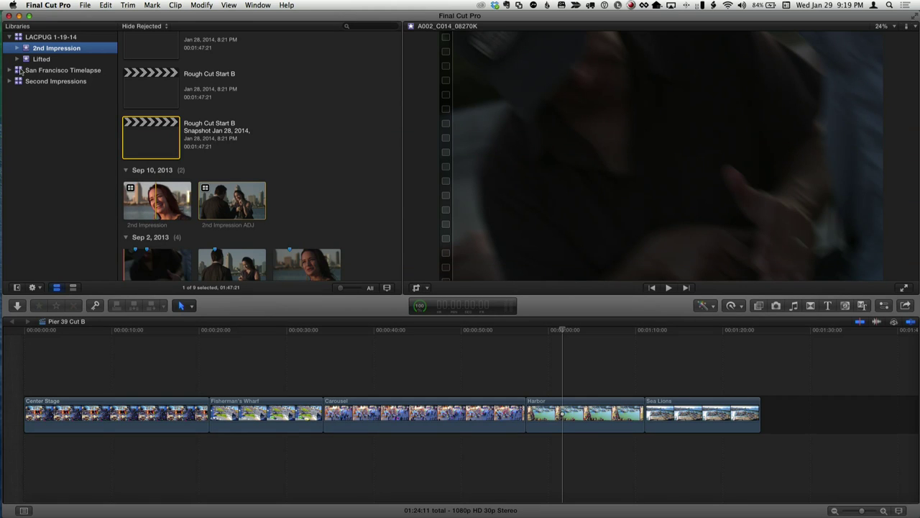
- Close the San Francisco Timelapse library
click(19, 70)
right_click(21, 70)
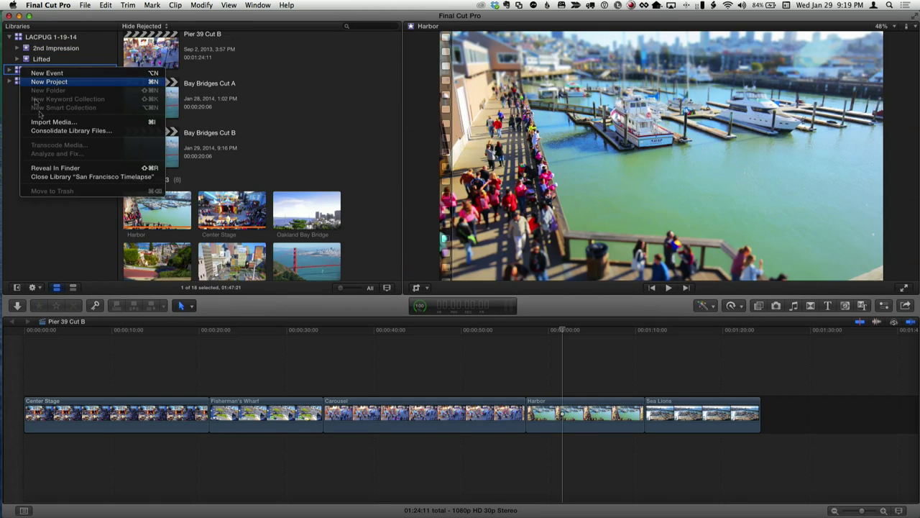
click(49, 177)
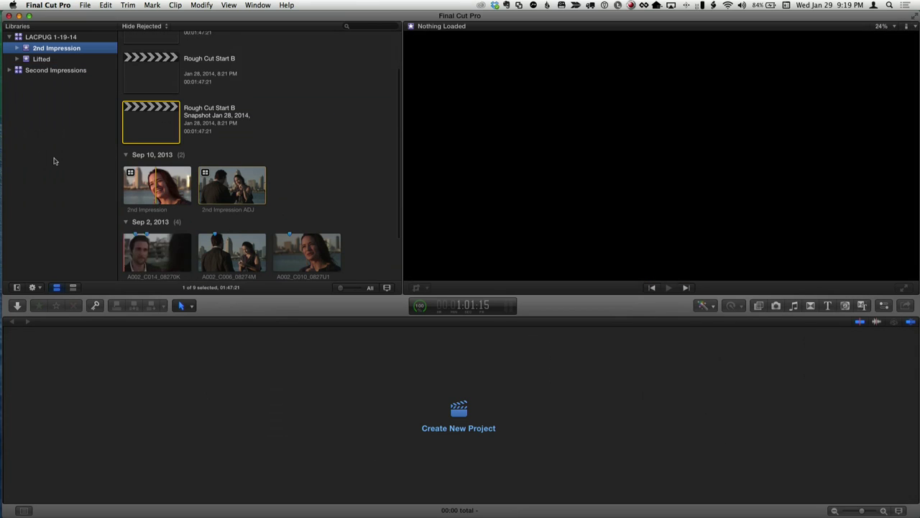
- Switch to Finder, open the Lifted library from the Big Vader drive, and close it again in Final Cut Pro
key(super+Tab)
key(super+Tab)
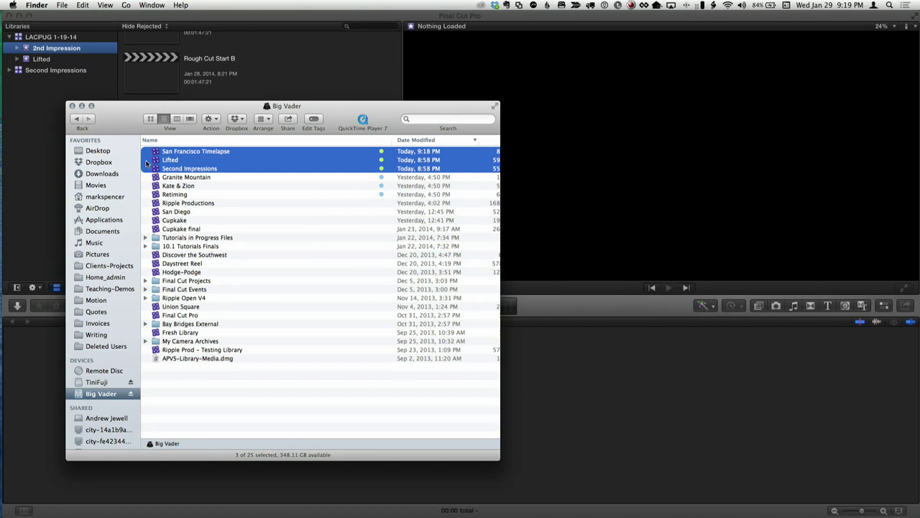
click(159, 160)
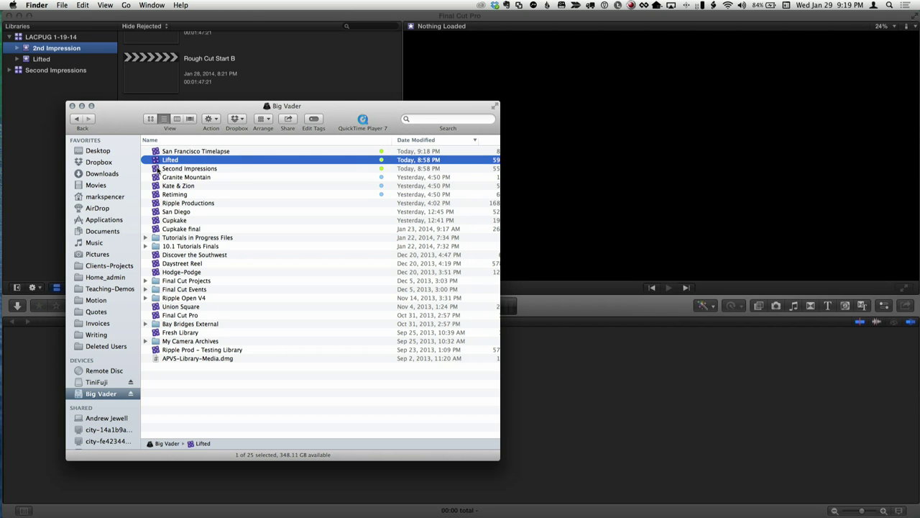
double_click(156, 161)
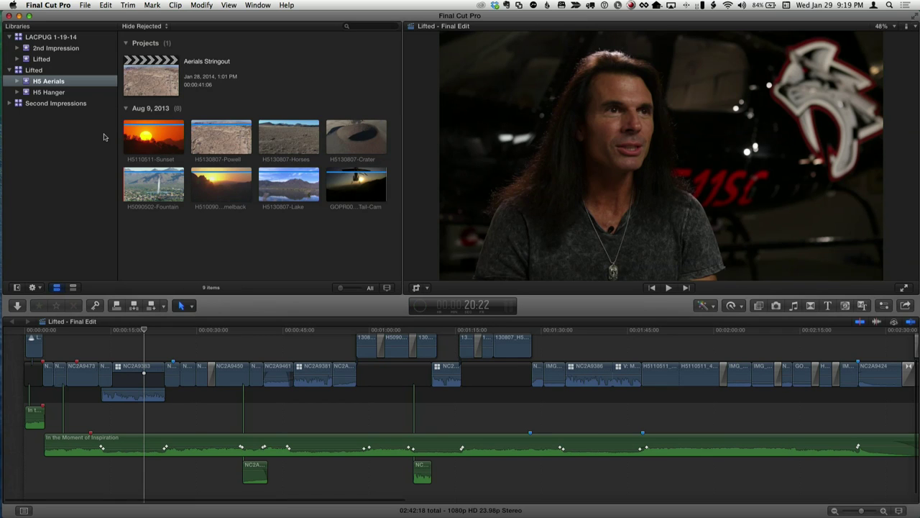
right_click(38, 71)
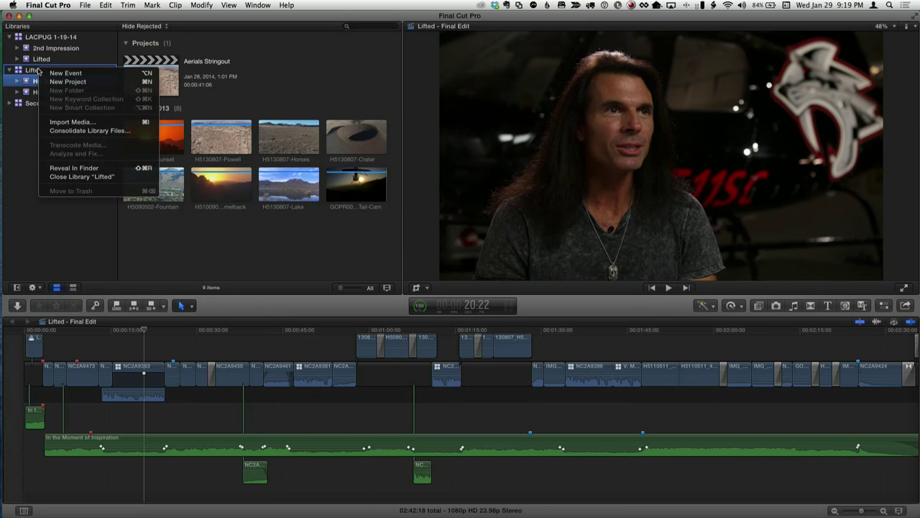
click(63, 176)
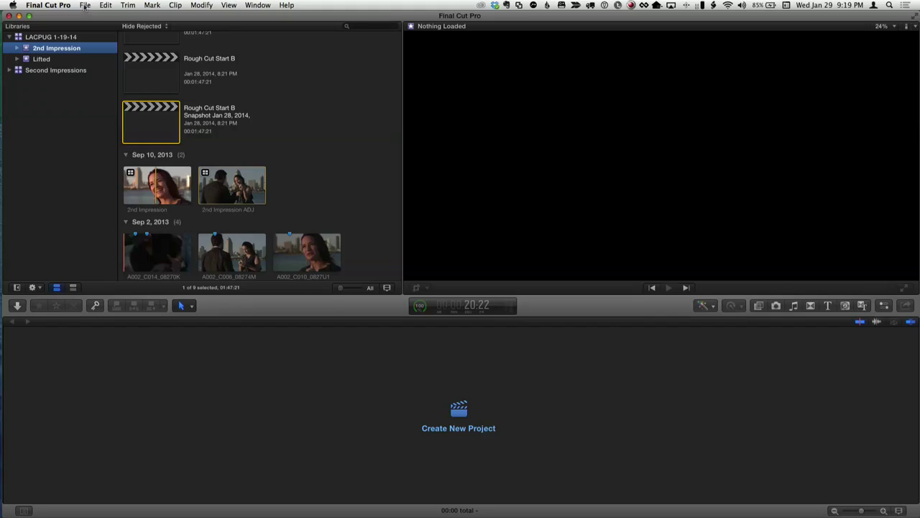
- Create a new library named DEMO in the Movies folder
click(85, 5)
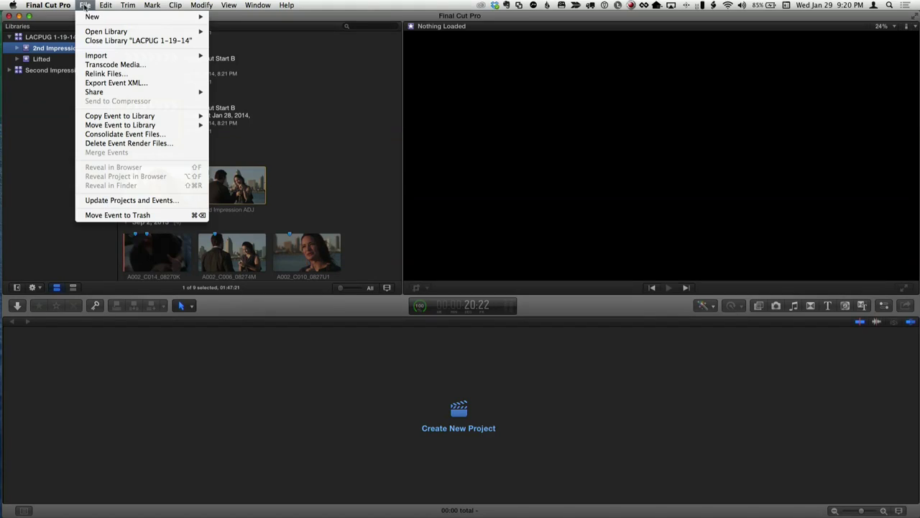
mouse_move(90, 16)
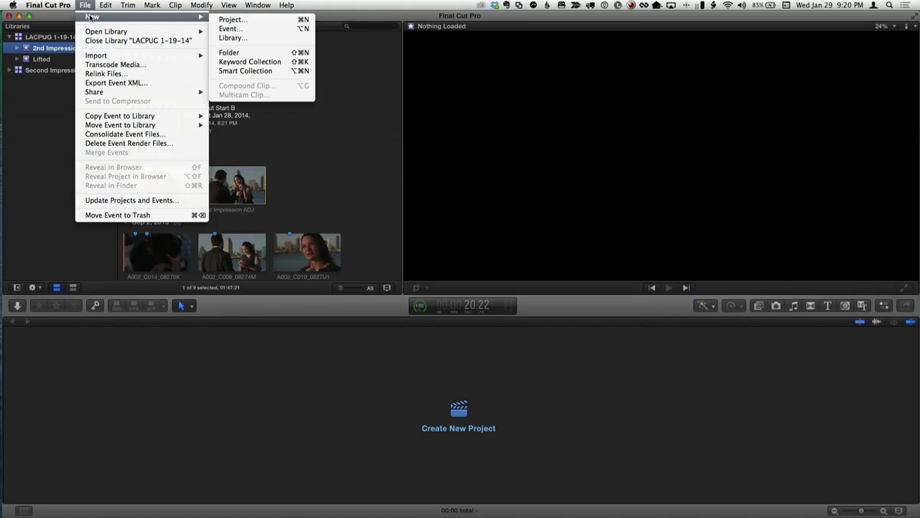
click(228, 37)
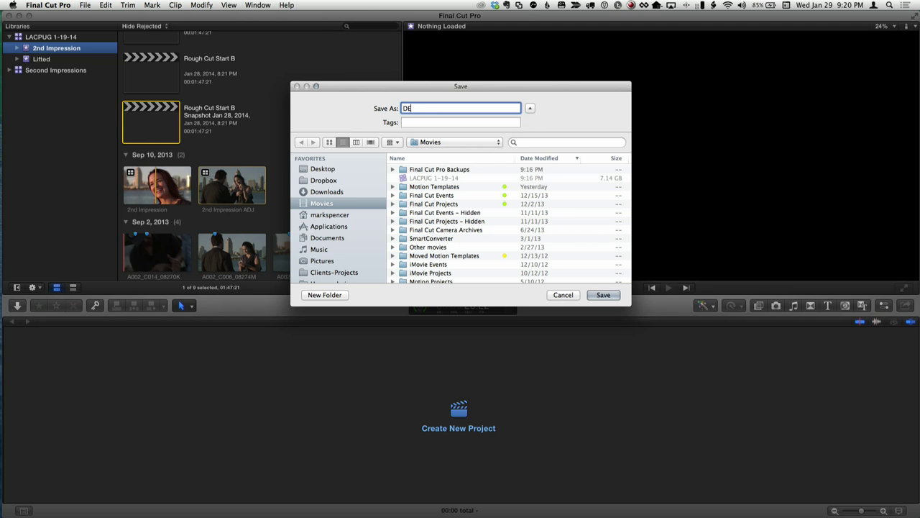
key(Return)
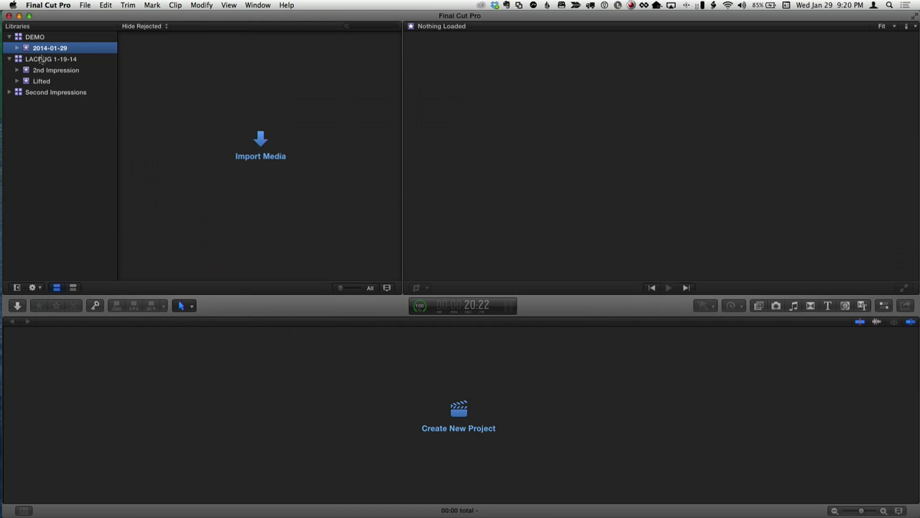
- Start a media import into the DEMO library's 2014-01-29 event and browse to My Camera Archives on Big Vader
click(260, 138)
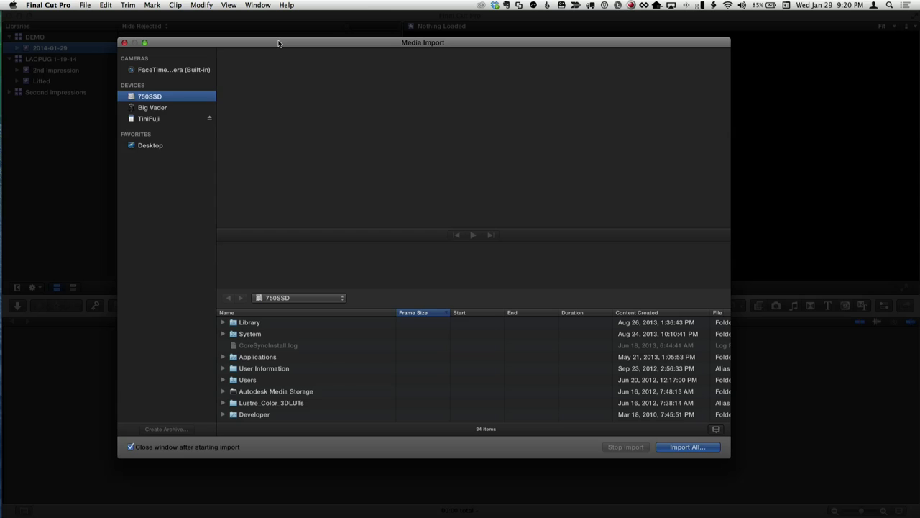
drag(279, 44, 310, 45)
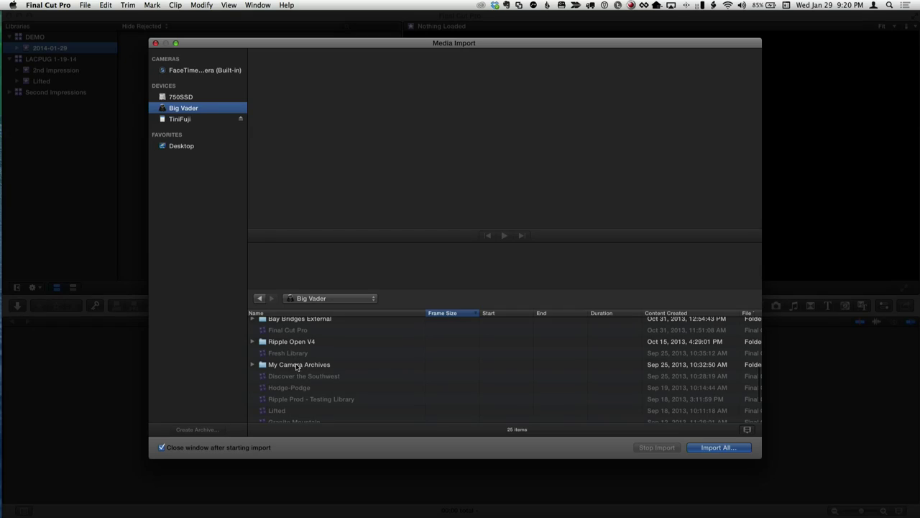
double_click(297, 365)
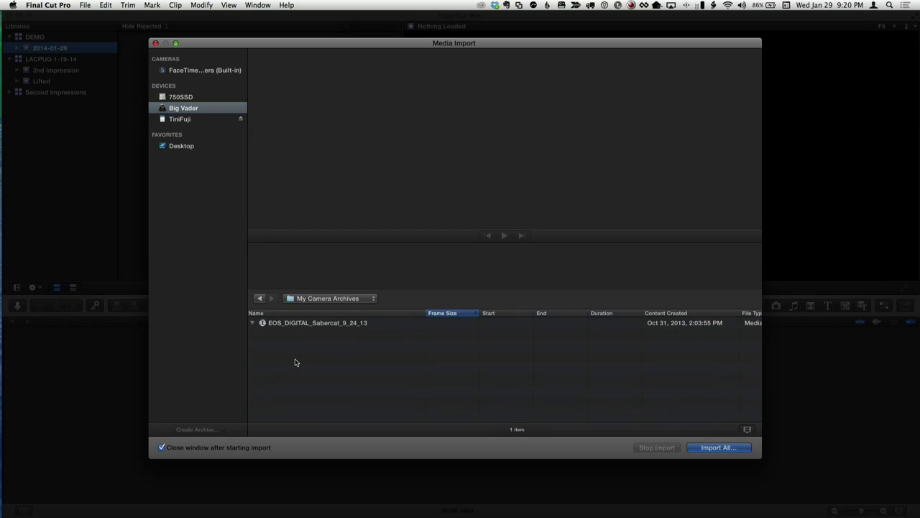
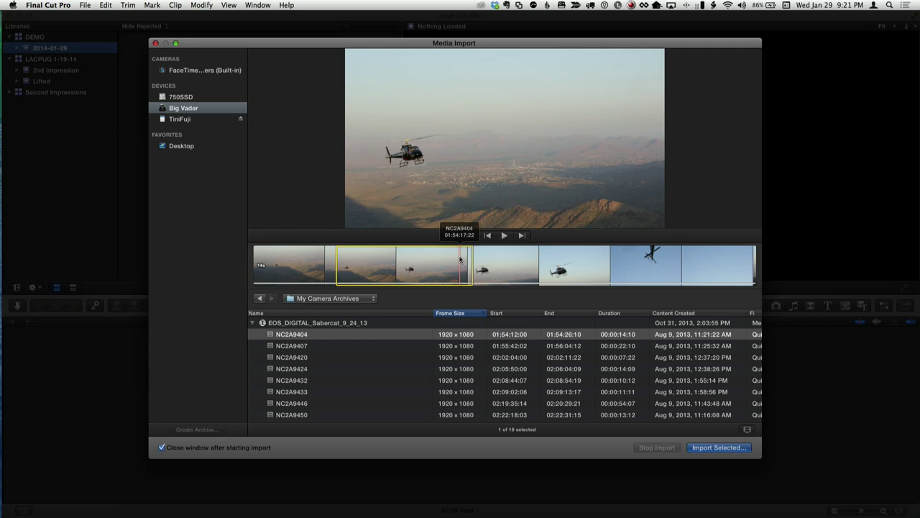
- Review the destination event, new-event library and file-copy choices for importing the selected NC2A9404 range, keeping event 2014-01-29 and the DEMO library
click(696, 447)
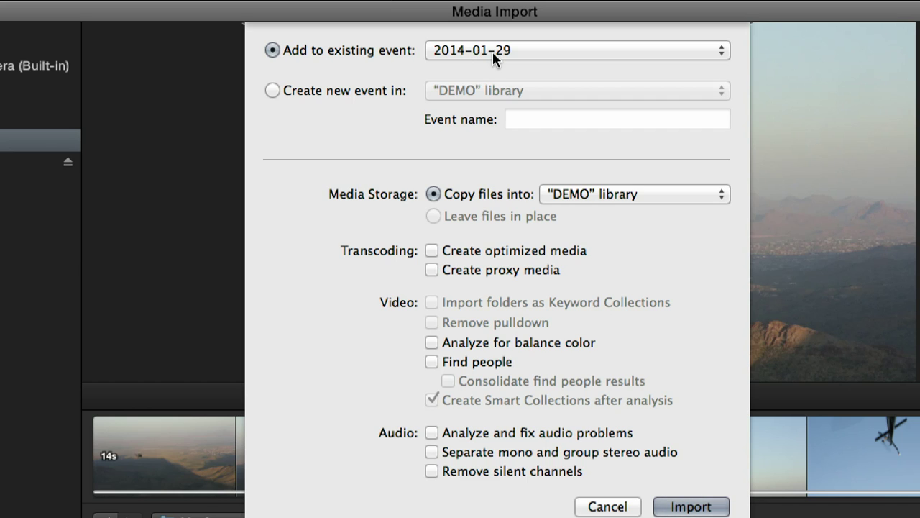
click(527, 52)
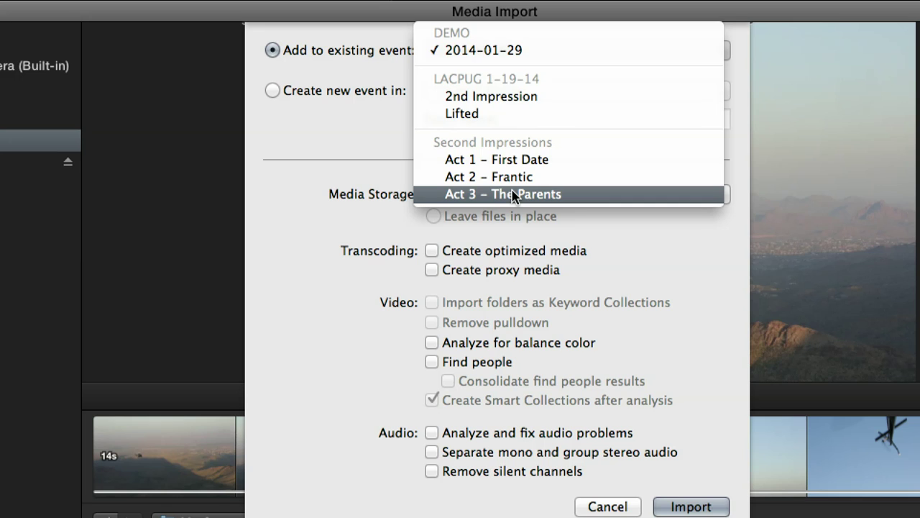
click(375, 42)
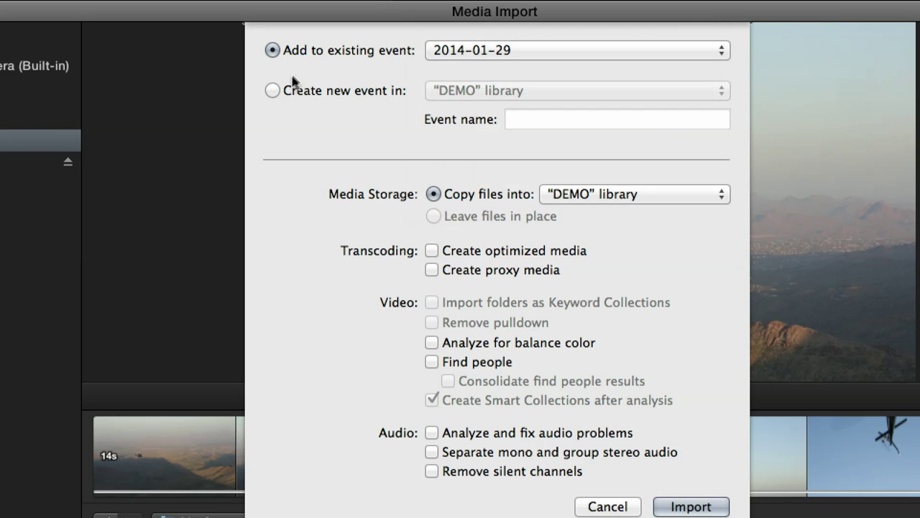
click(276, 91)
click(447, 90)
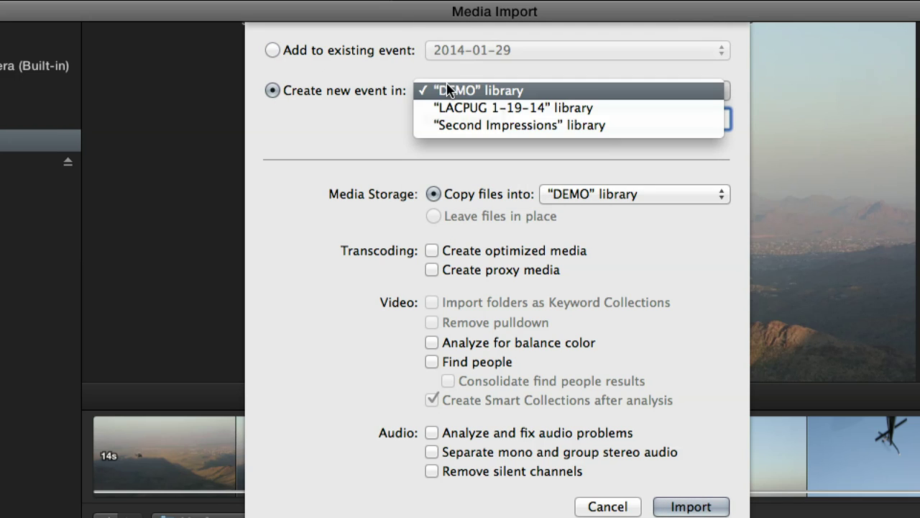
click(400, 44)
click(273, 50)
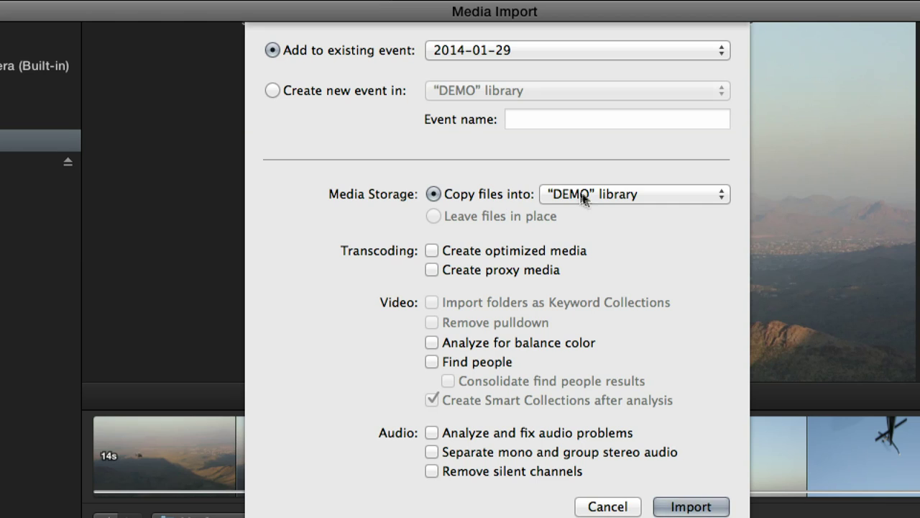
click(625, 197)
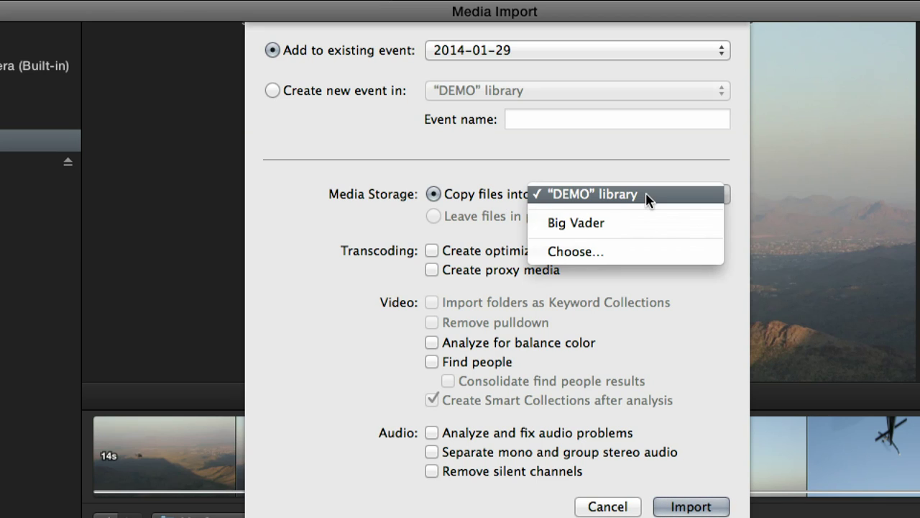
click(644, 178)
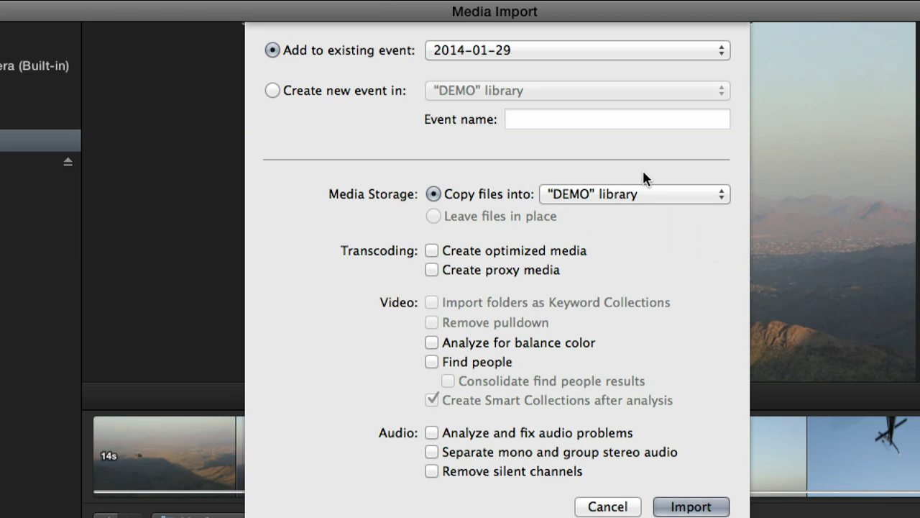
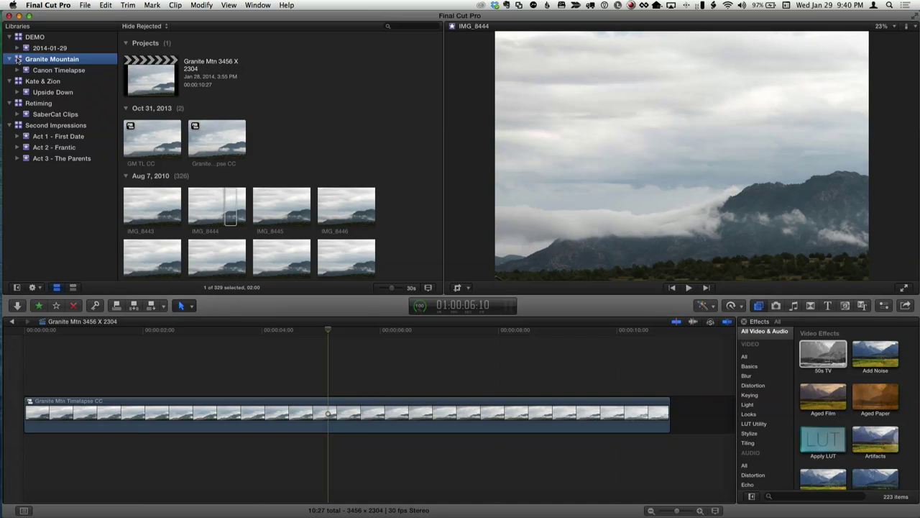
- Start a new project in the Granite Mountain library and choose the Custom video format
right_click(15, 60)
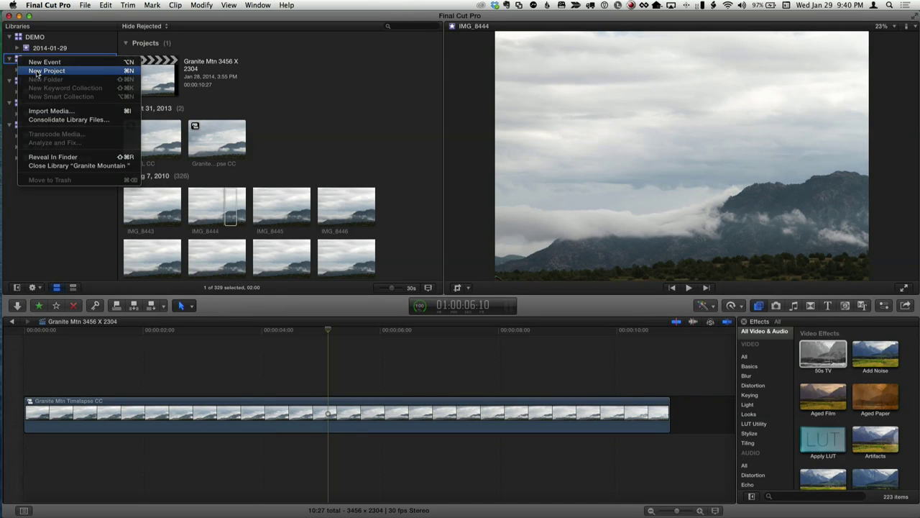
click(46, 70)
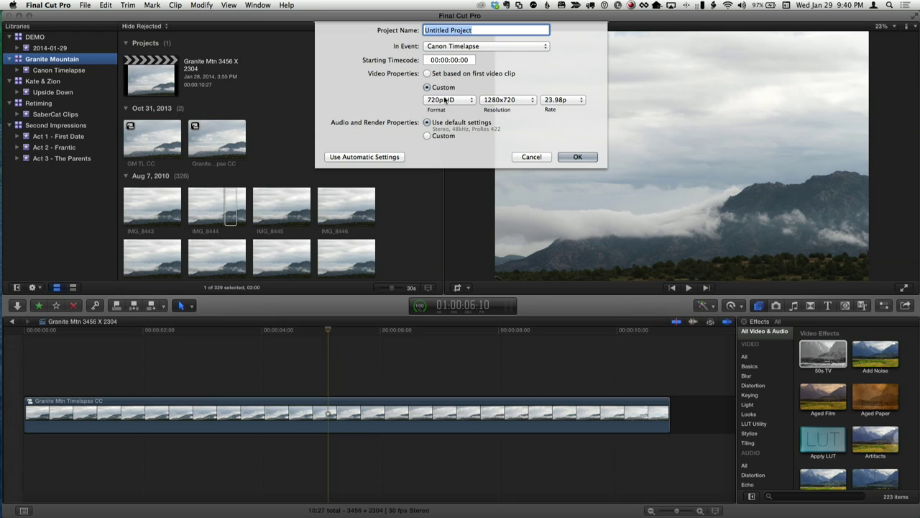
click(450, 100)
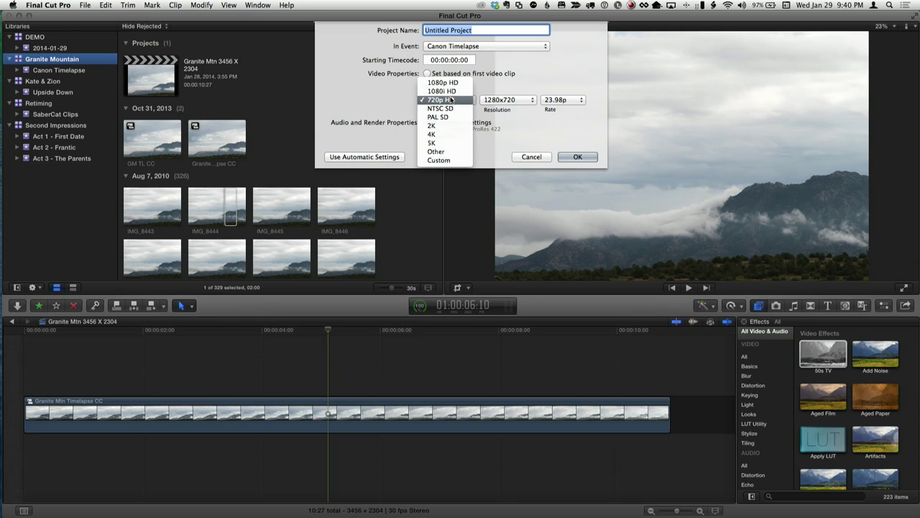
click(456, 159)
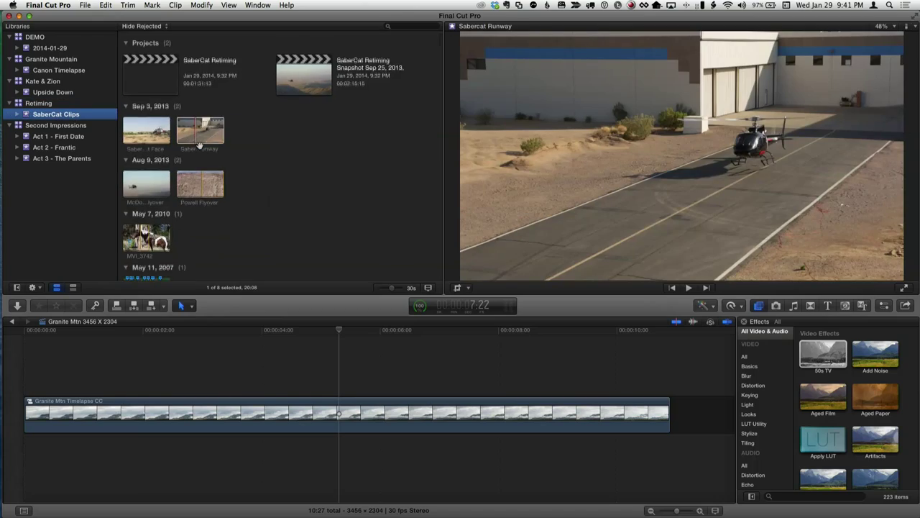
- Open the SaberCat Retiming project and play part of the first Sabercat About Face clip in the timeline
click(200, 146)
double_click(163, 80)
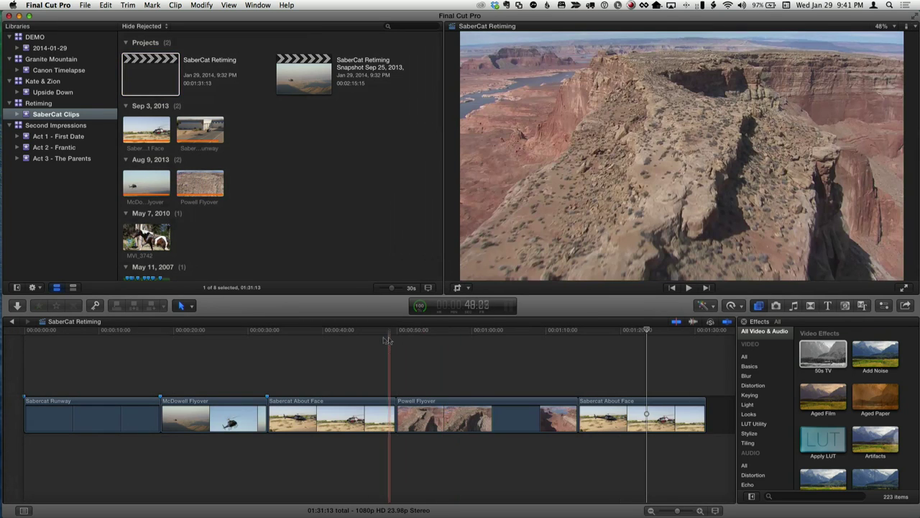
click(324, 330)
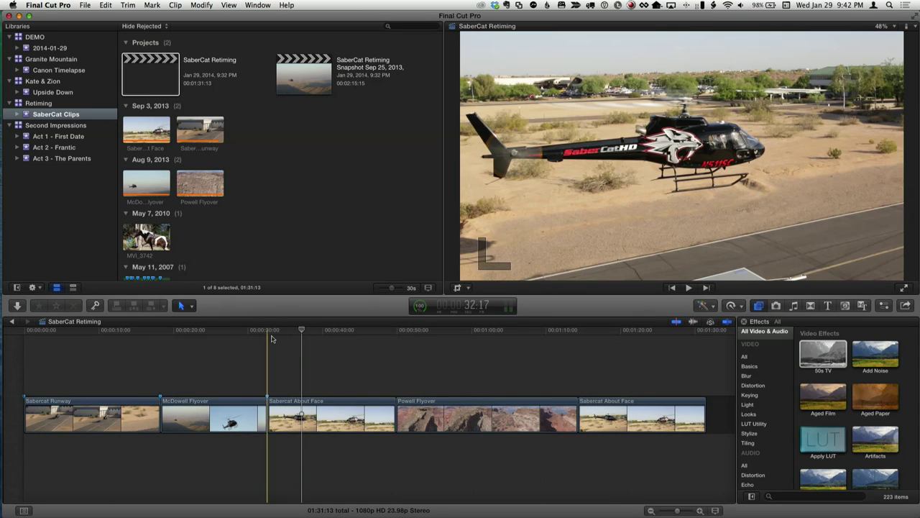
key(space)
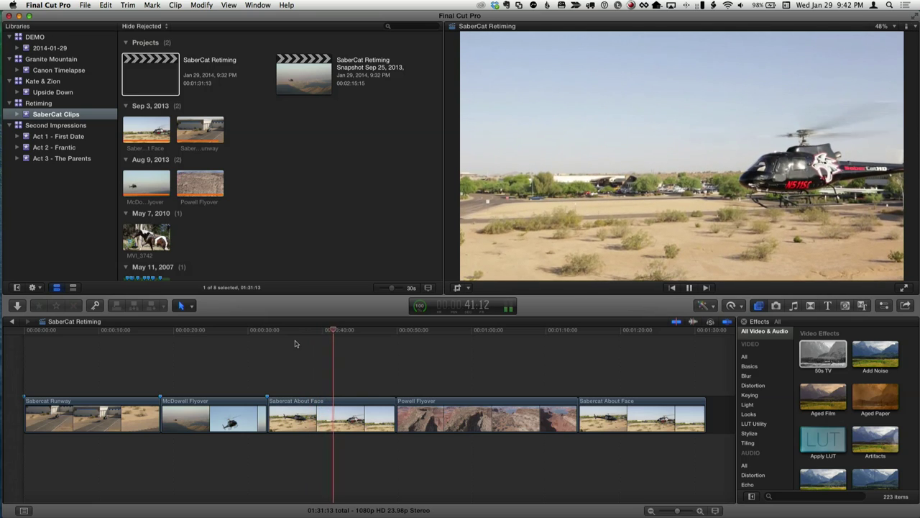
key(space)
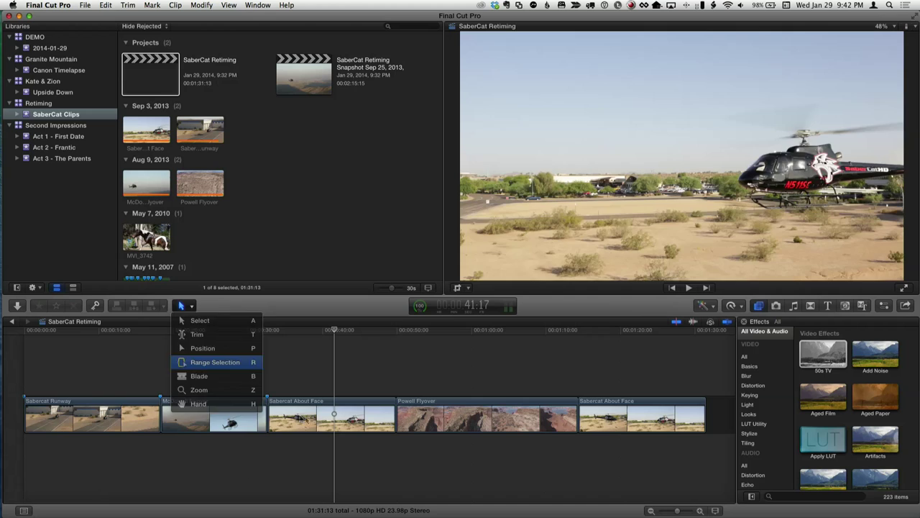
- Mark a range about 06:07 long in the first Sabercat About Face clip with Range Selection, and return to the Select tool
click(205, 359)
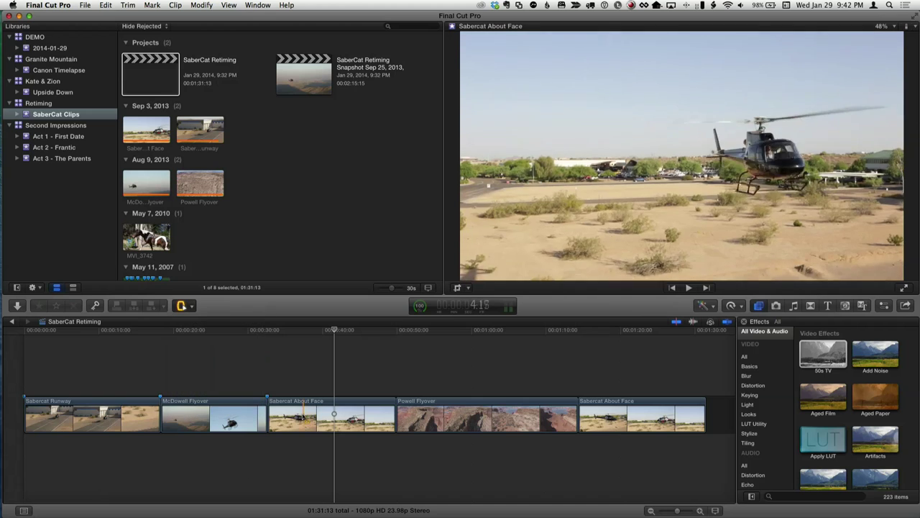
drag(304, 417, 349, 415)
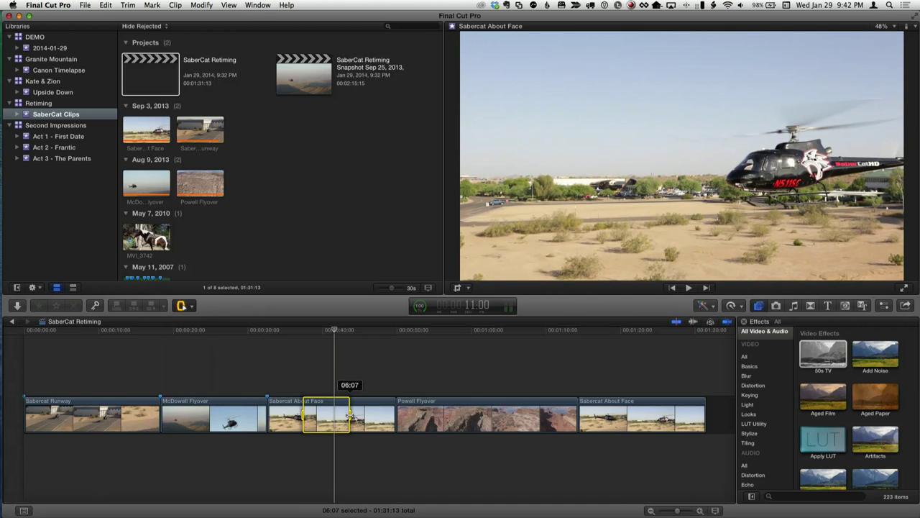
click(191, 306)
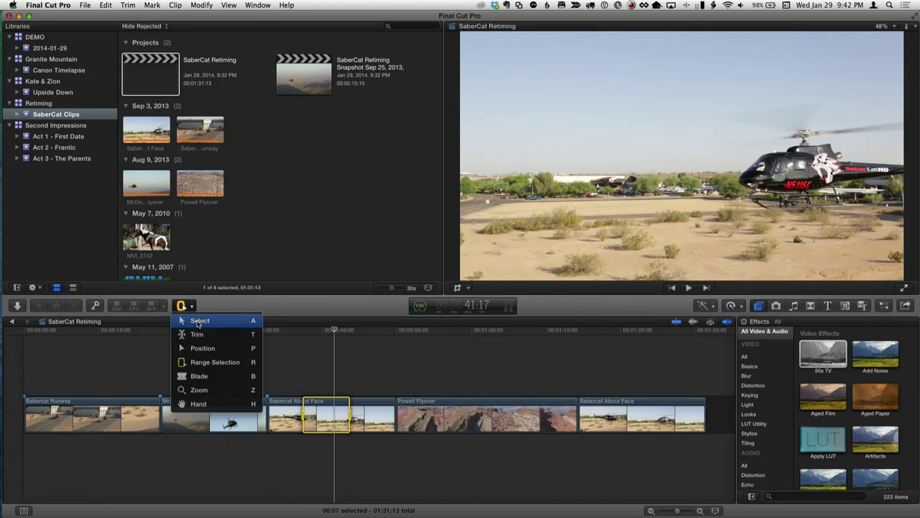
click(198, 321)
- Play the first Sabercat About Face clip from its early part and park the playhead at about 37:04
click(286, 329)
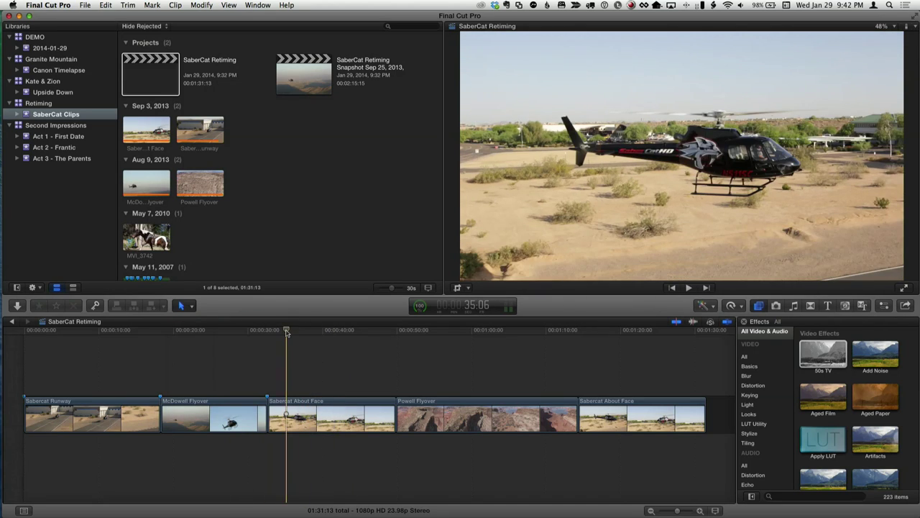
key(space)
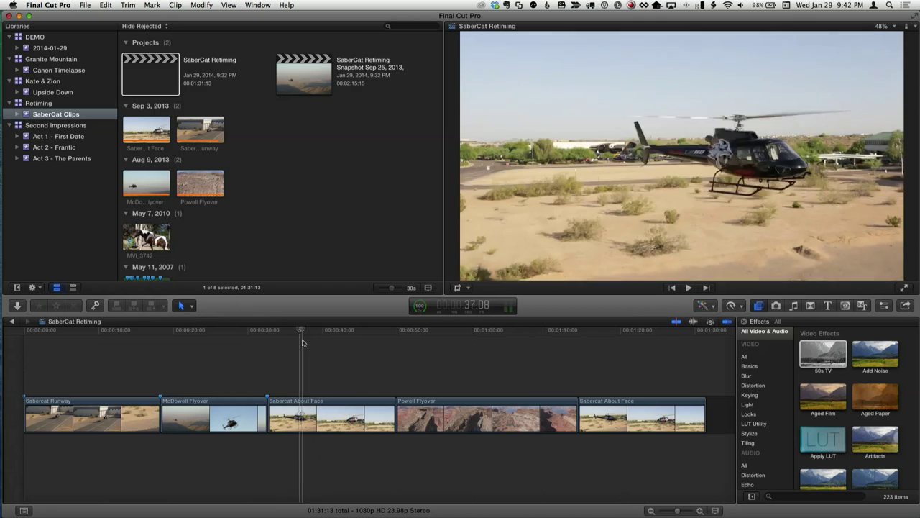
click(301, 339)
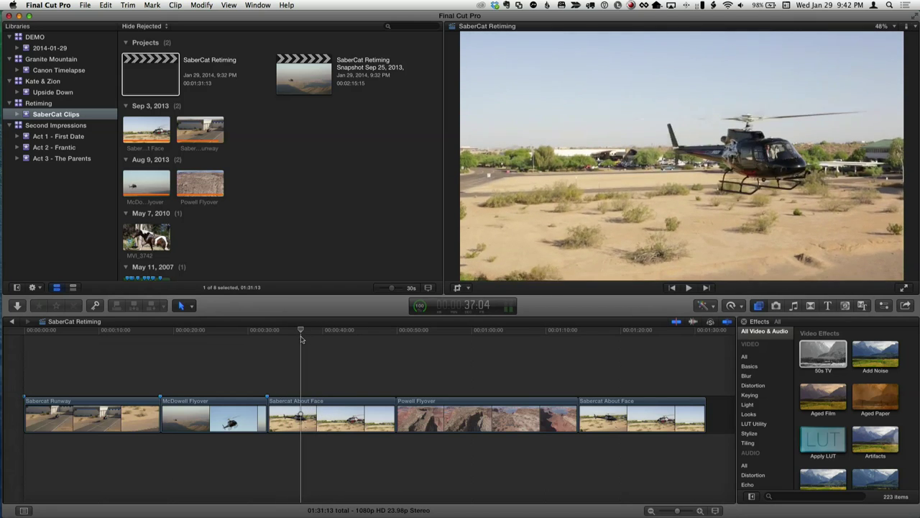
- Split the speed of the first Sabercat About Face clip at 36:15 with Blade Speed
click(297, 338)
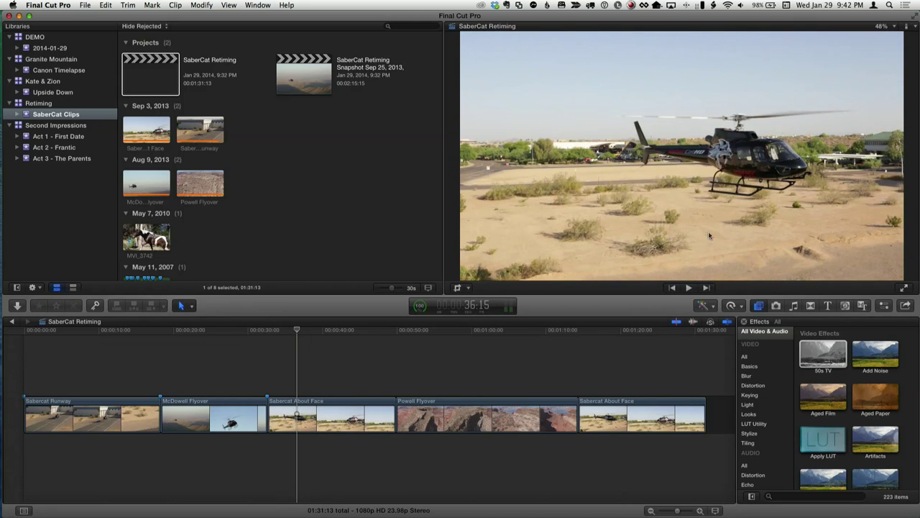
click(741, 307)
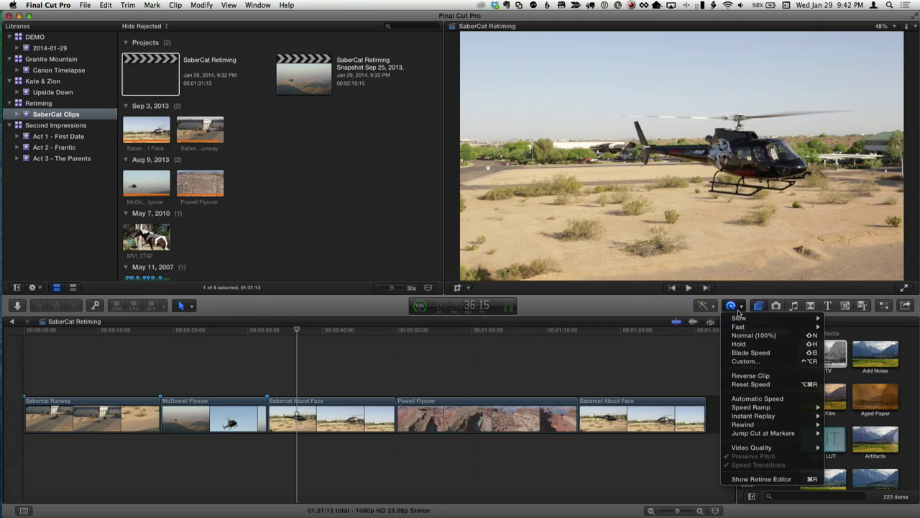
click(767, 353)
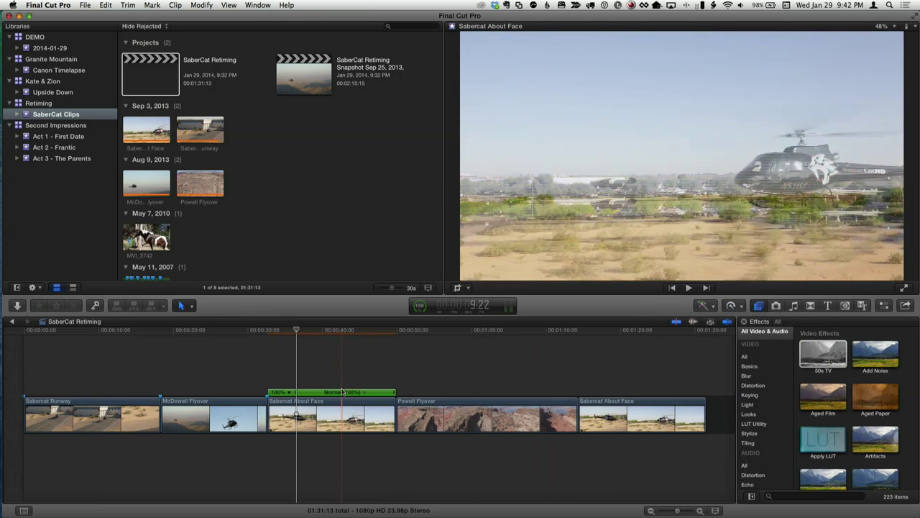
- Add a second Blade Speed split at about 42:07 in the first Sabercat About Face clip
key(super+equal)
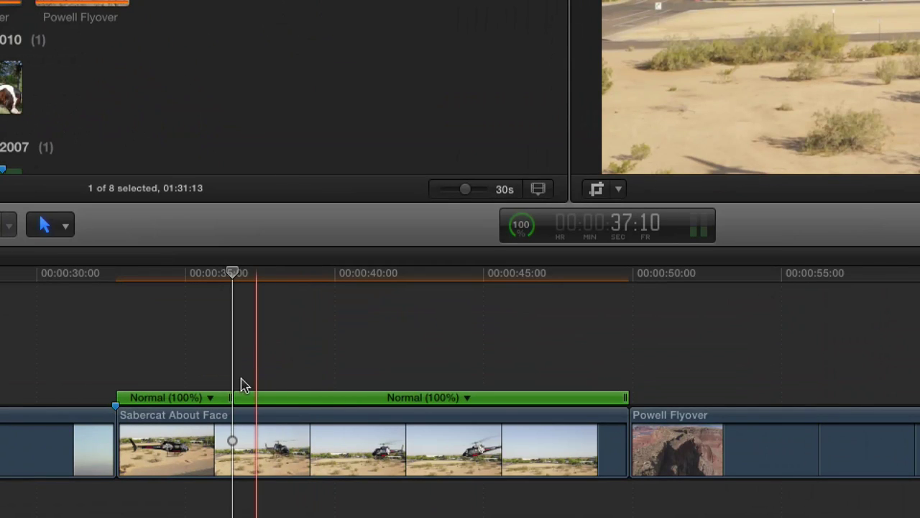
scroll(240, 384, right, 2)
click(148, 277)
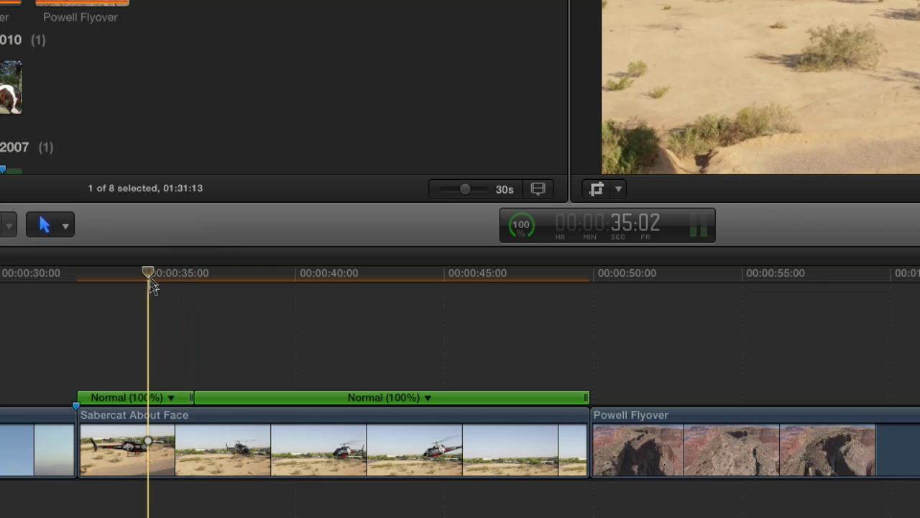
click(244, 402)
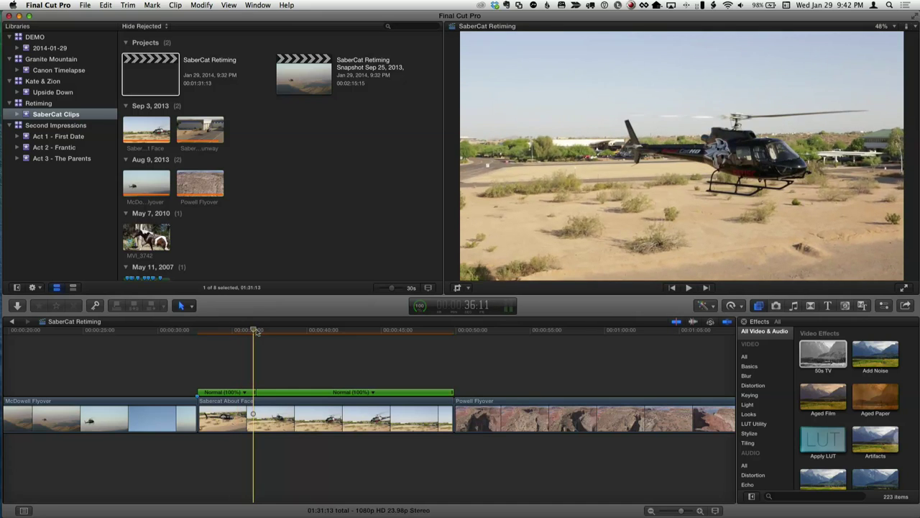
drag(253, 332, 342, 350)
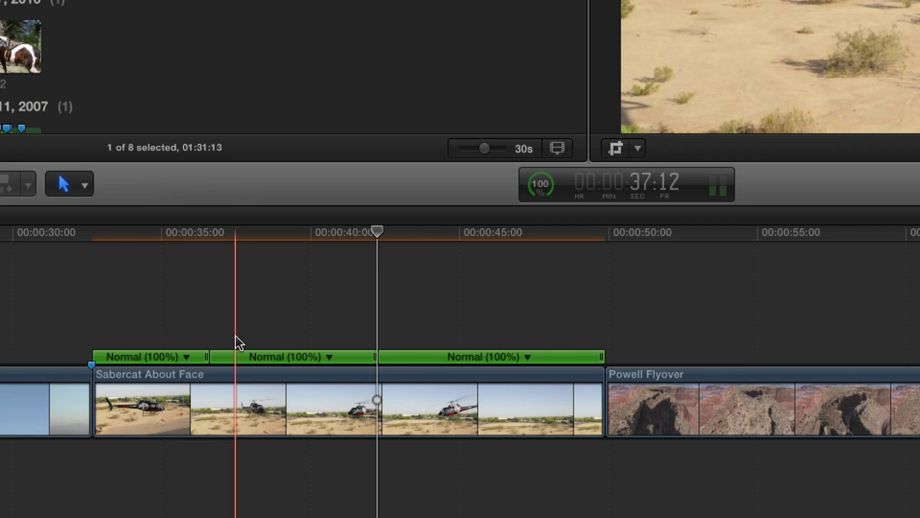
- Set the middle speed segment of the first Sabercat About Face clip to a custom rate of 800% with Ripple off
click(348, 360)
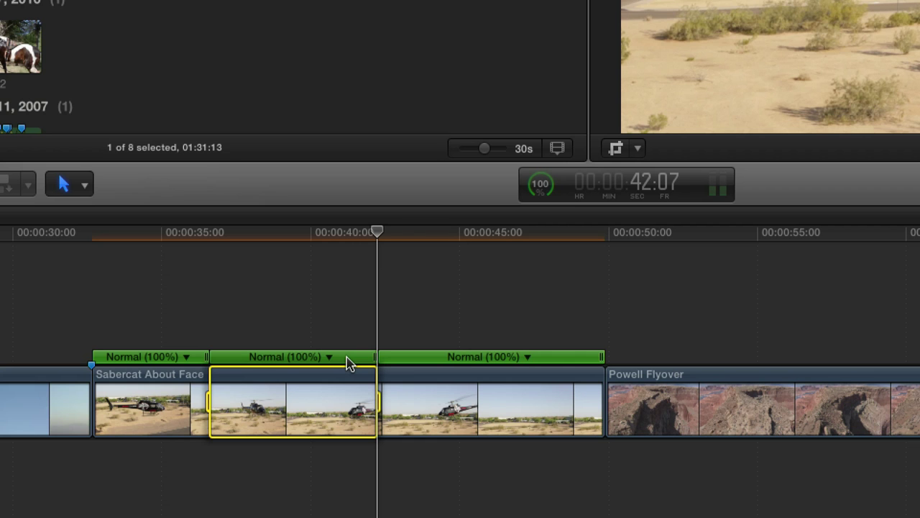
drag(371, 358, 371, 359)
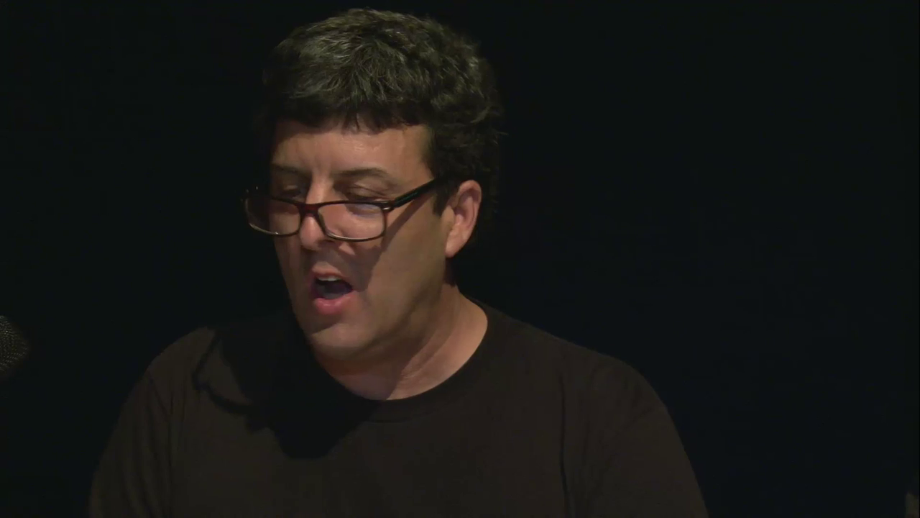
drag(373, 360, 331, 363)
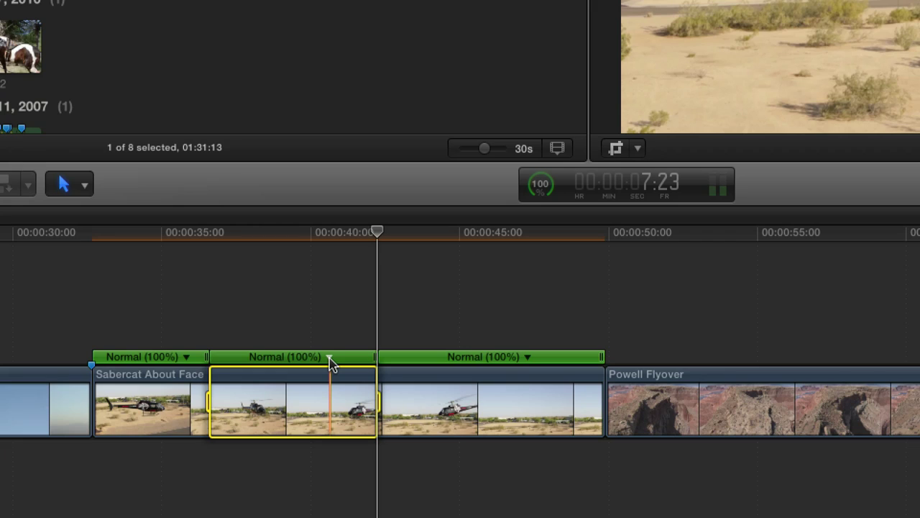
click(329, 358)
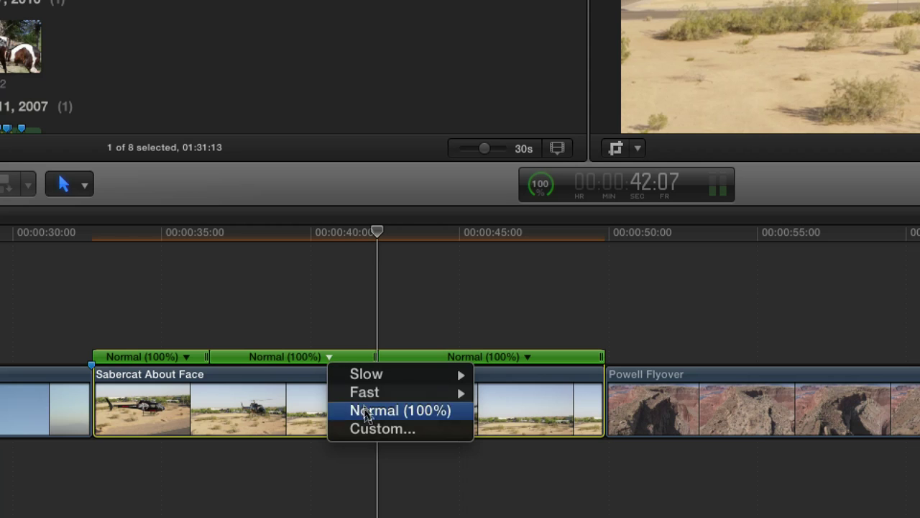
click(343, 337)
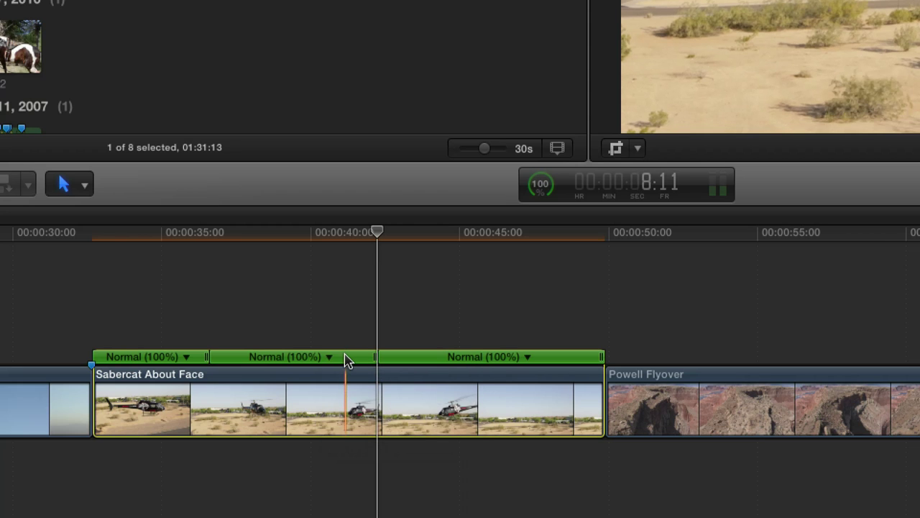
click(328, 358)
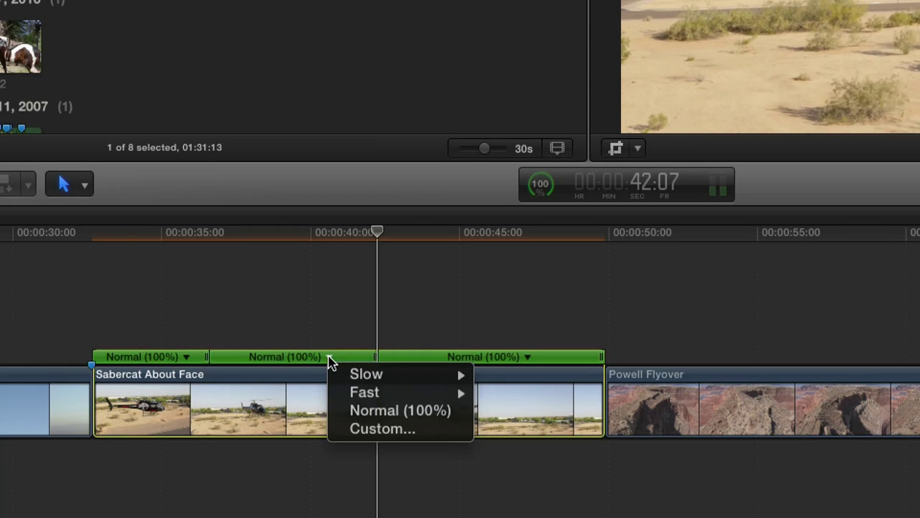
click(371, 427)
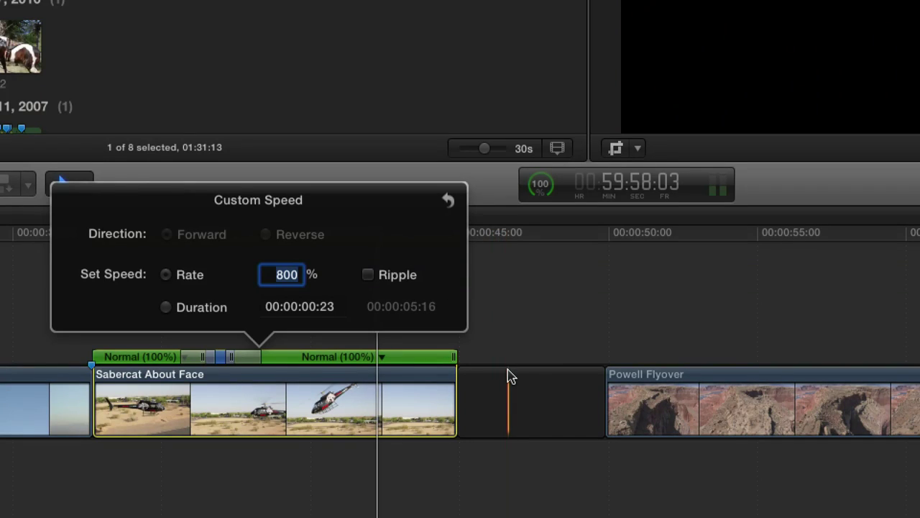
key(Escape)
click(528, 403)
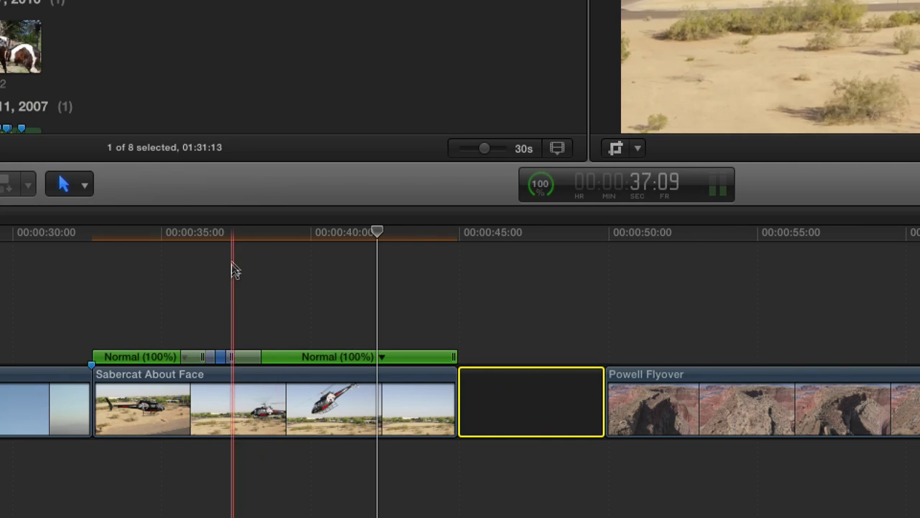
- Examine the speed transitions around the 800% segment closely and play the retimed Sabercat About Face clip from about 33:12
click(223, 235)
key(super+equal)
key(super+equal)
key(super+equal)
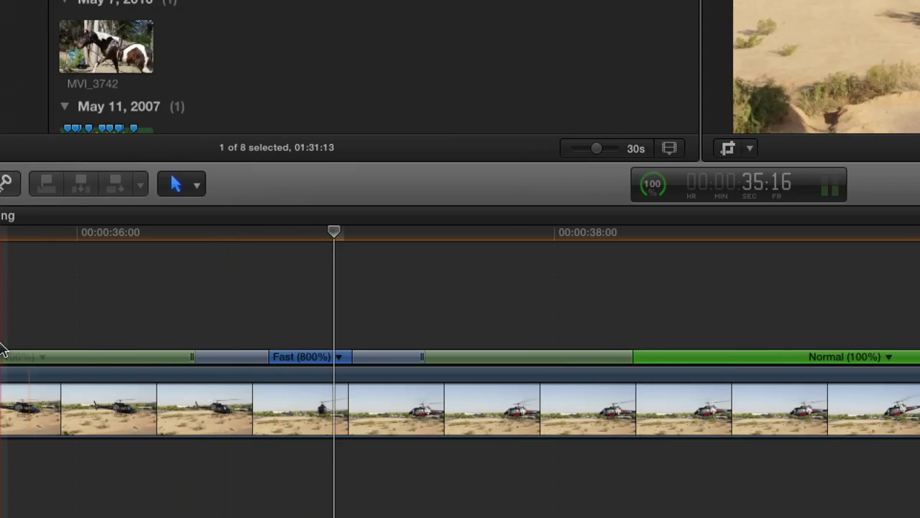
key(super+minus)
key(super+minus)
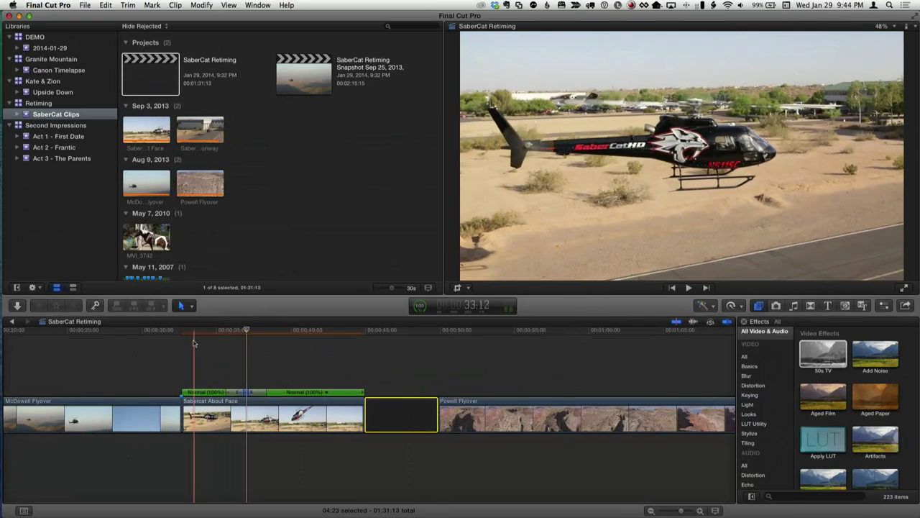
click(193, 343)
key(space)
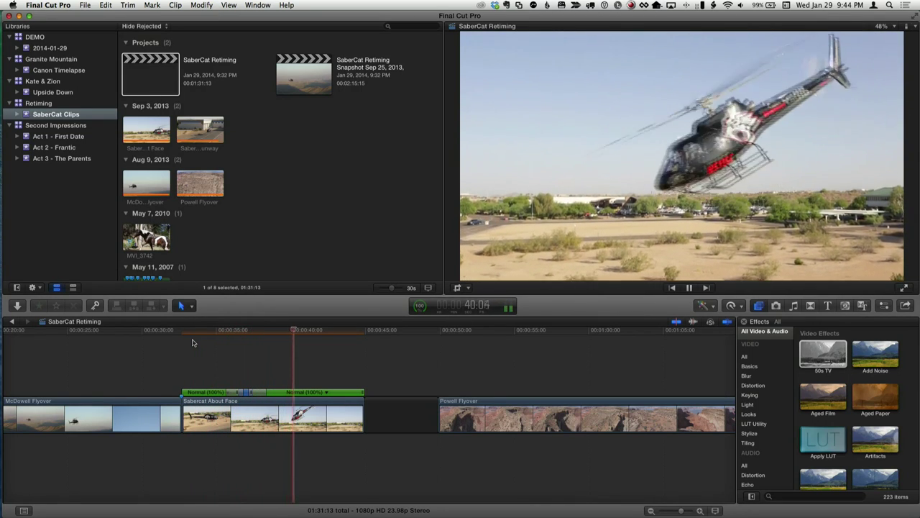
key(space)
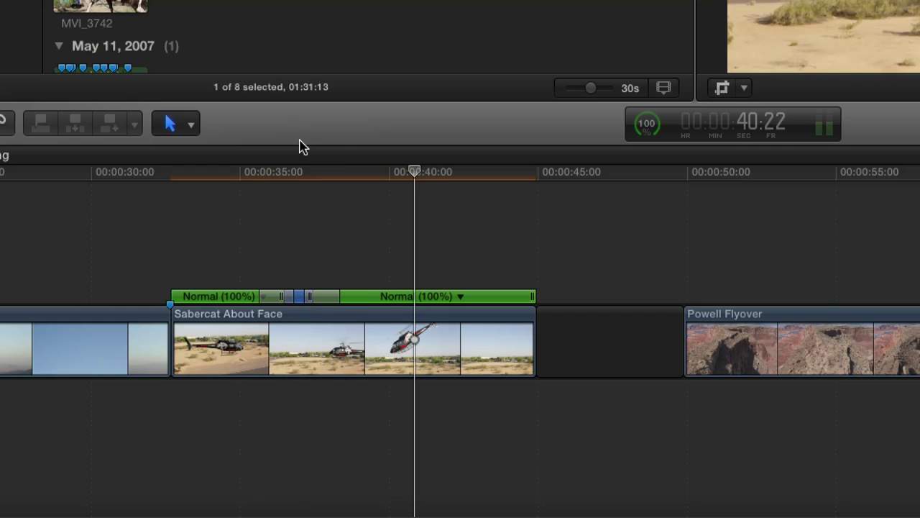
- Shorten the speed transitions on both sides of the 800% segment and play the result from about 35:00
click(305, 173)
key(super+equal)
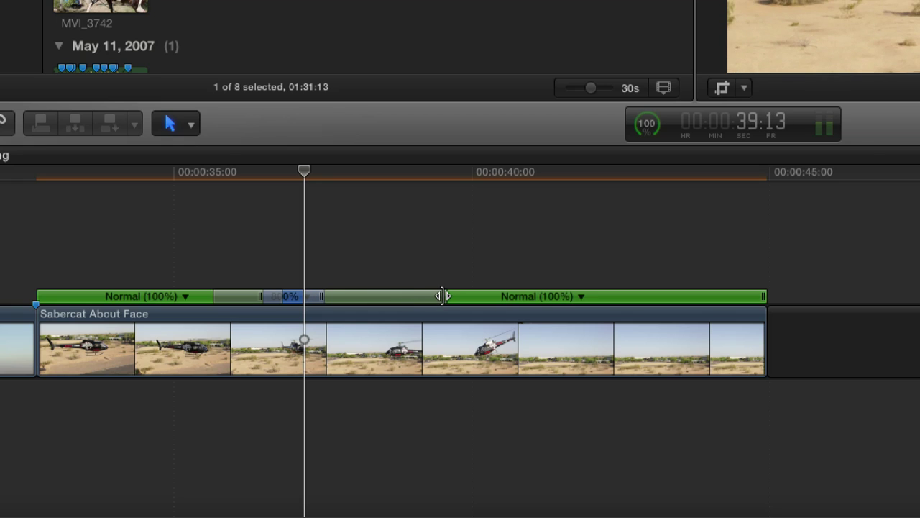
drag(441, 294, 387, 290)
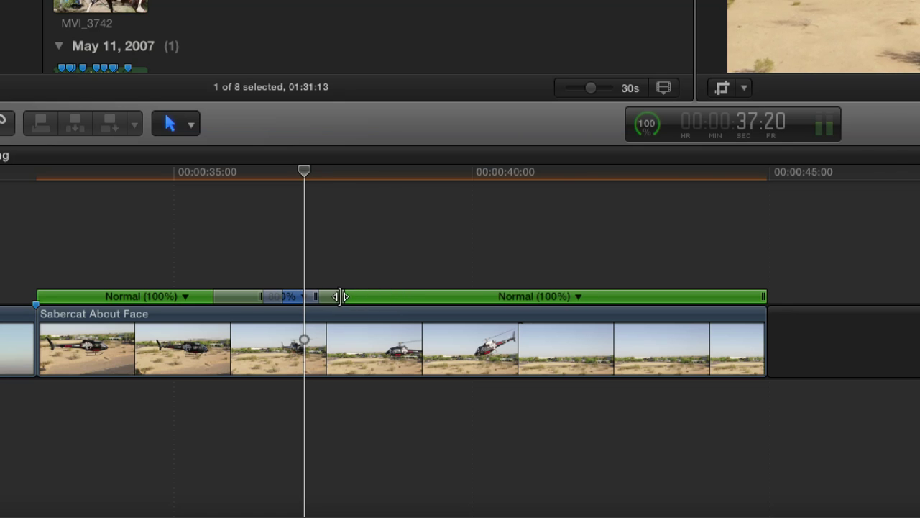
drag(213, 297, 243, 296)
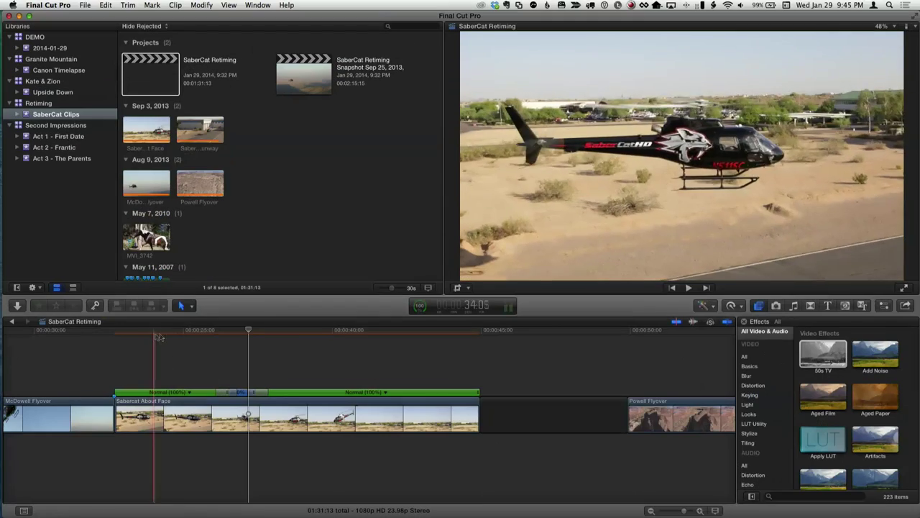
click(184, 339)
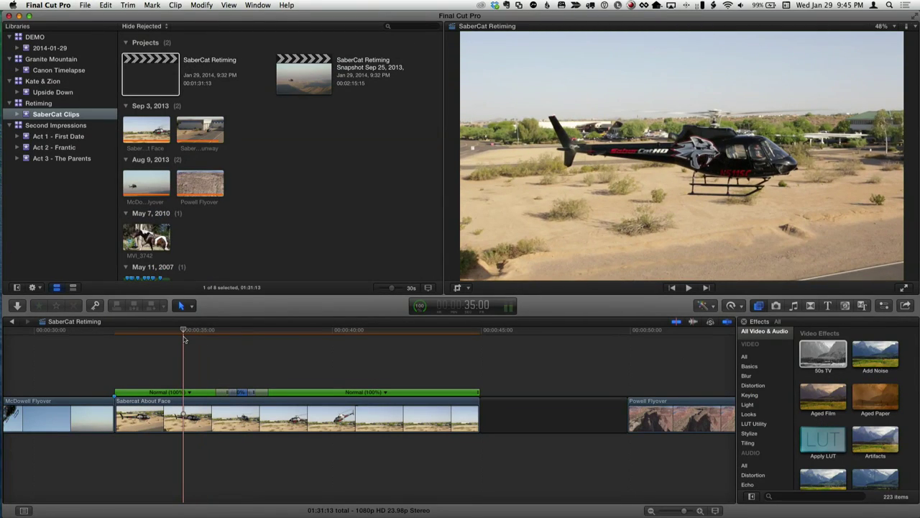
key(space)
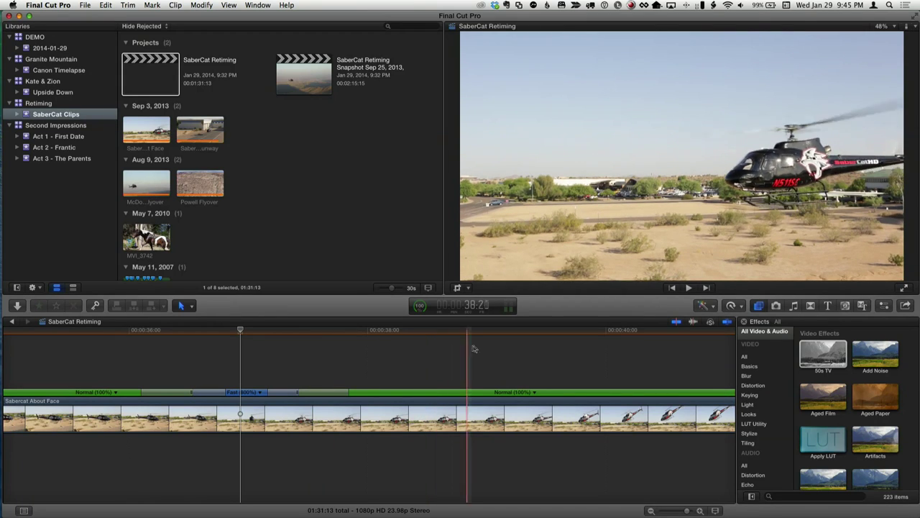
- Split the speed of the first Sabercat About Face clip at about 39:09 and set the segment after it to Fast 2x
click(534, 332)
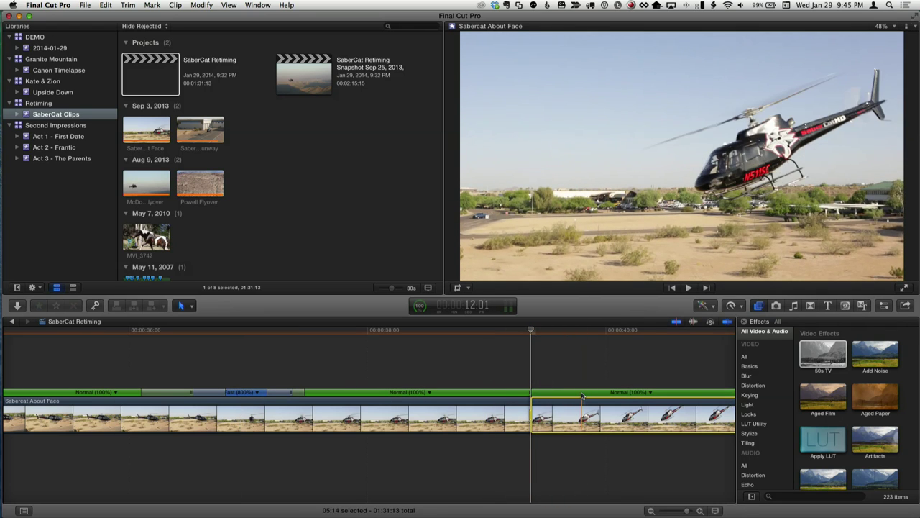
click(650, 392)
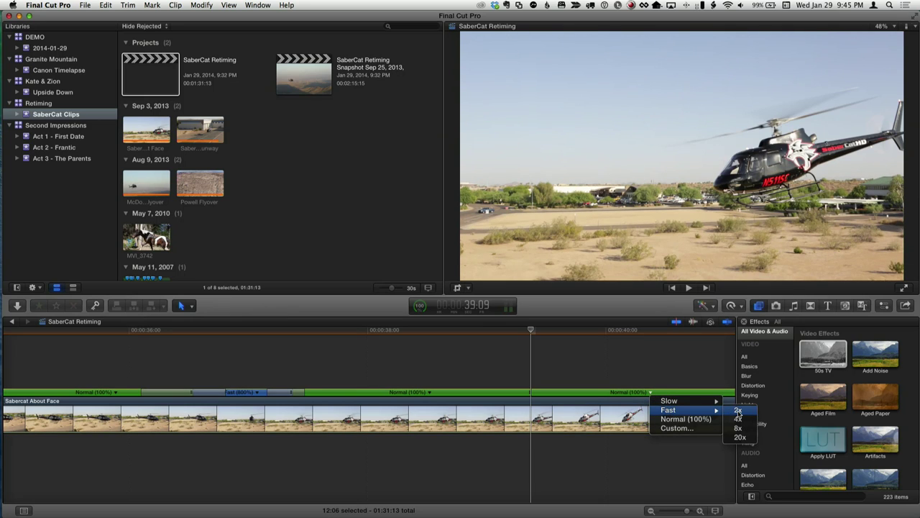
click(738, 410)
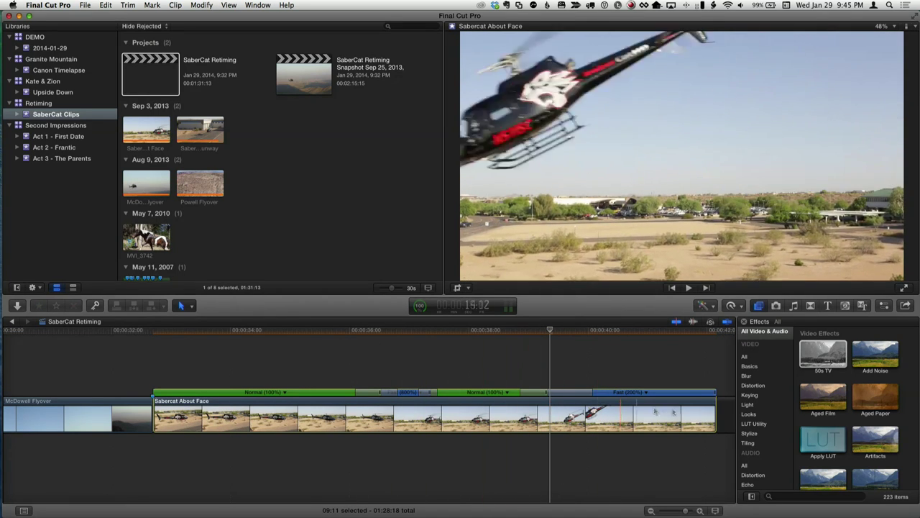
- Stretch the normal-speed segment between the 800% and 200% segments to slow it to 67%
drag(716, 393, 710, 395)
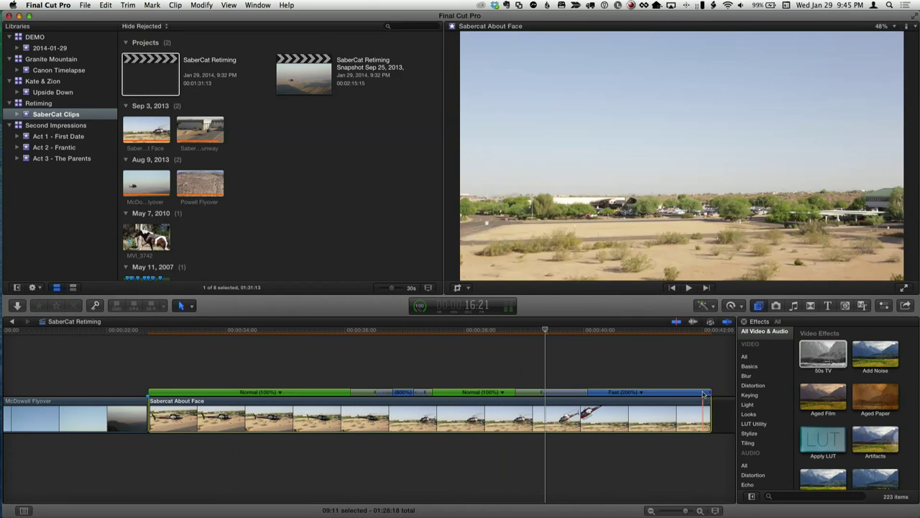
drag(549, 397, 591, 395)
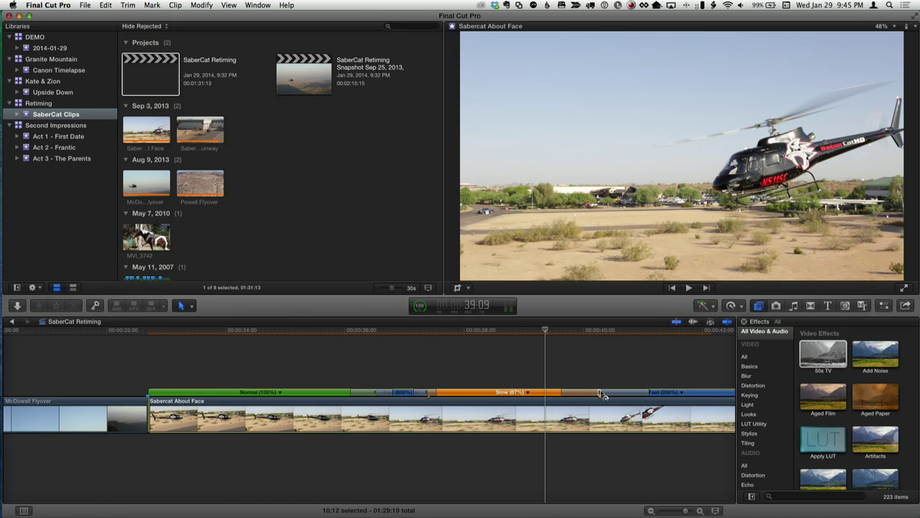
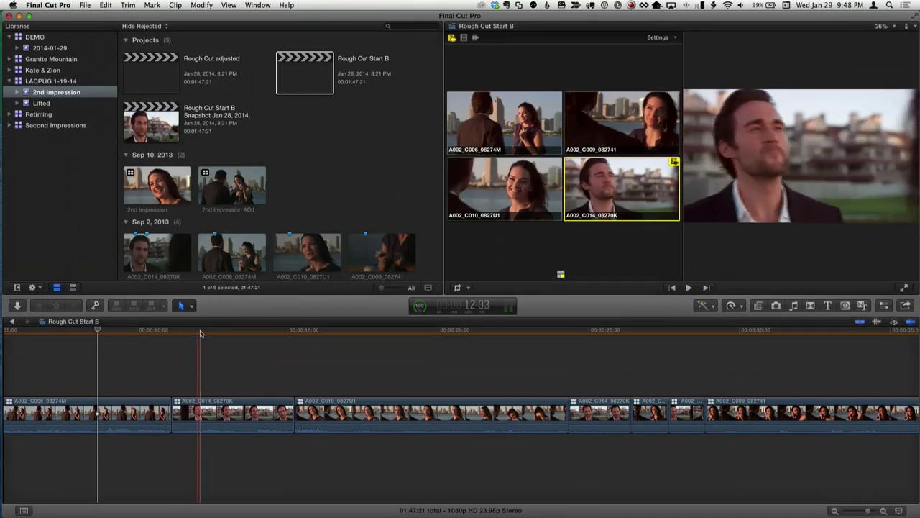
- In Rough Cut Start B, hide the Angle Viewer and switch the A002_C014_08270K clip around 13:00 to angle A002_C010_0827U1
drag(223, 335, 227, 338)
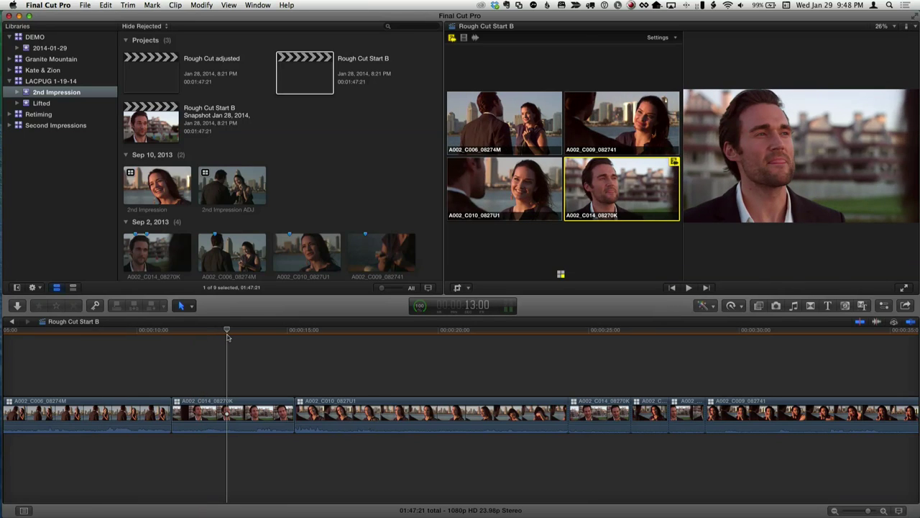
key(shift+super+7)
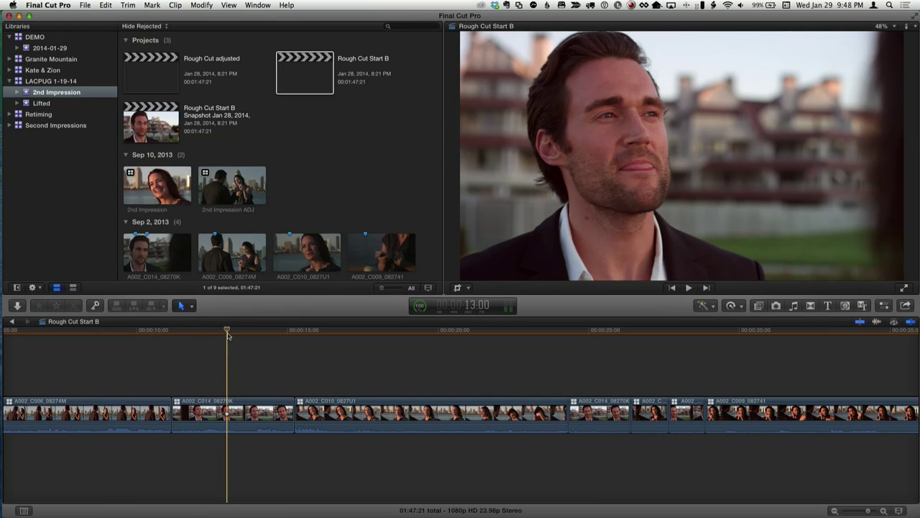
drag(228, 330, 225, 330)
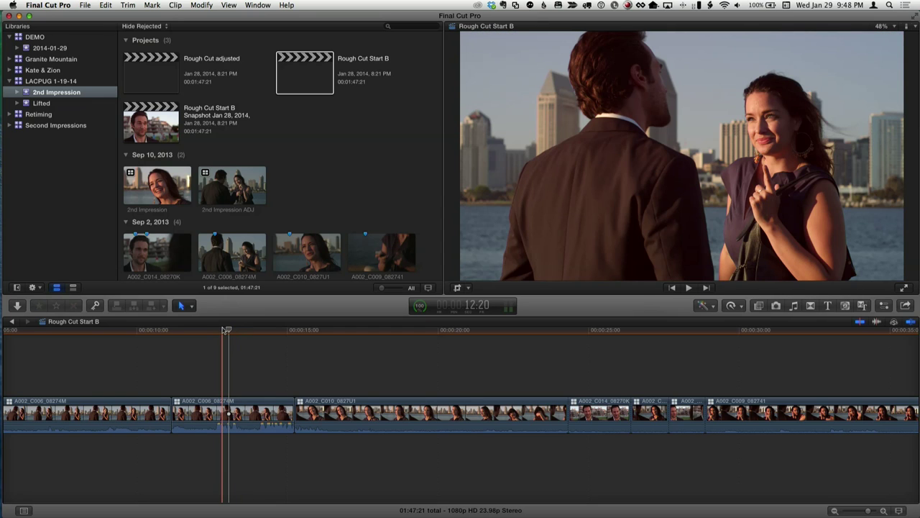
key(ctrl+Right)
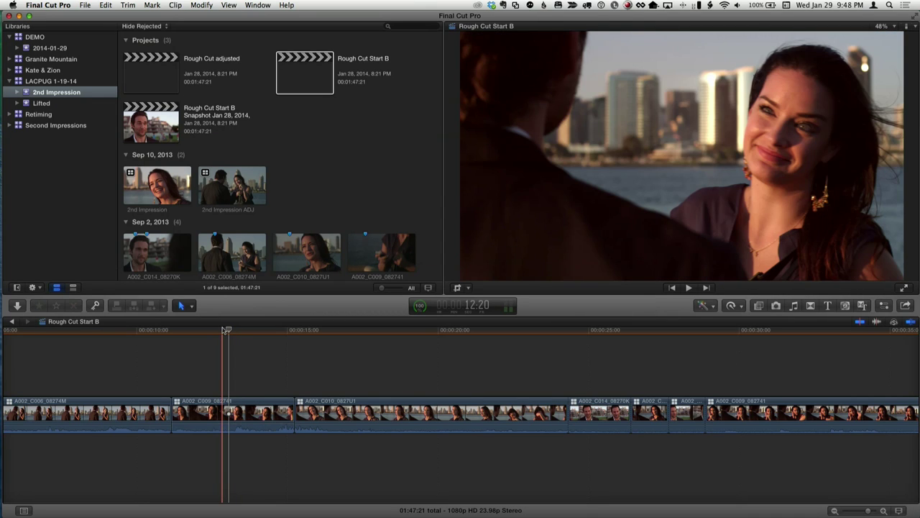
key(ctrl+Right)
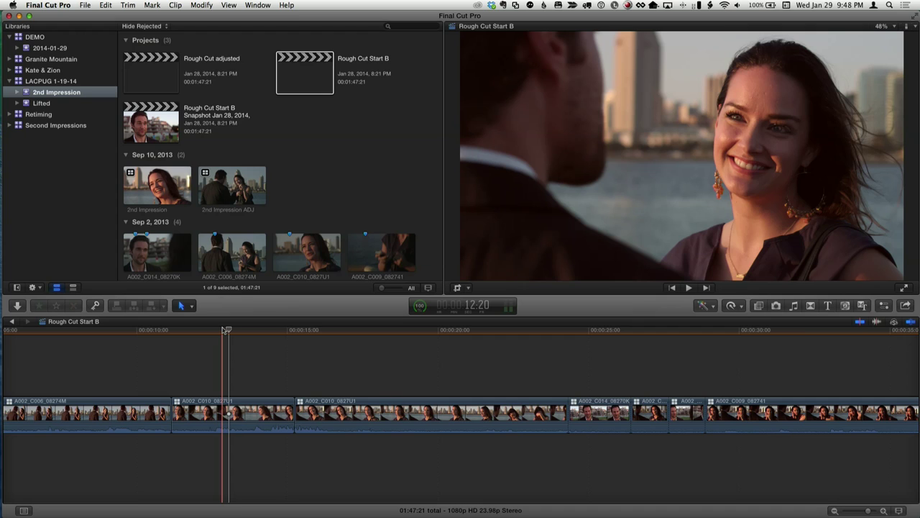
- Switch the multicam clip around 13:00 to angle A002_C014_08270K, raise the system volume and play the section from before its cut
key(ctrl+Right)
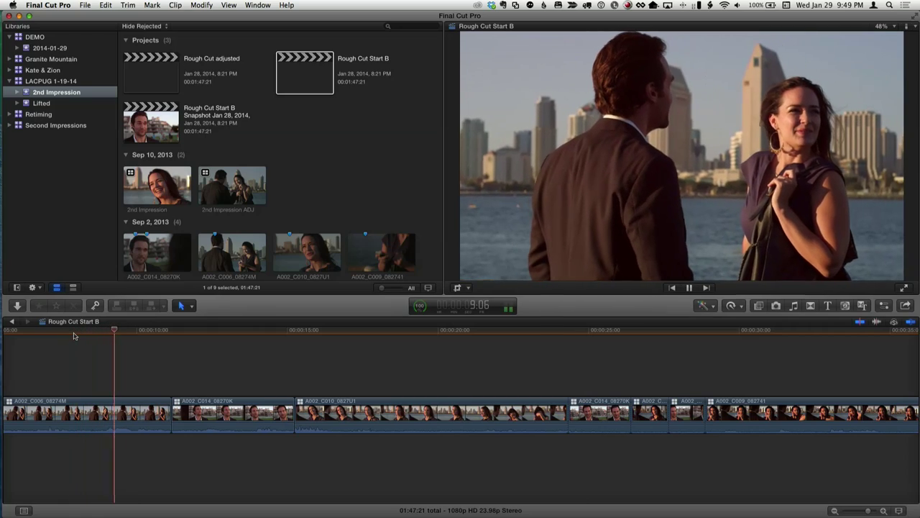
key(XF86AudioRaiseVolume)
key(XF86AudioRaiseVolume)
key(XF86AudioRaiseVolume)
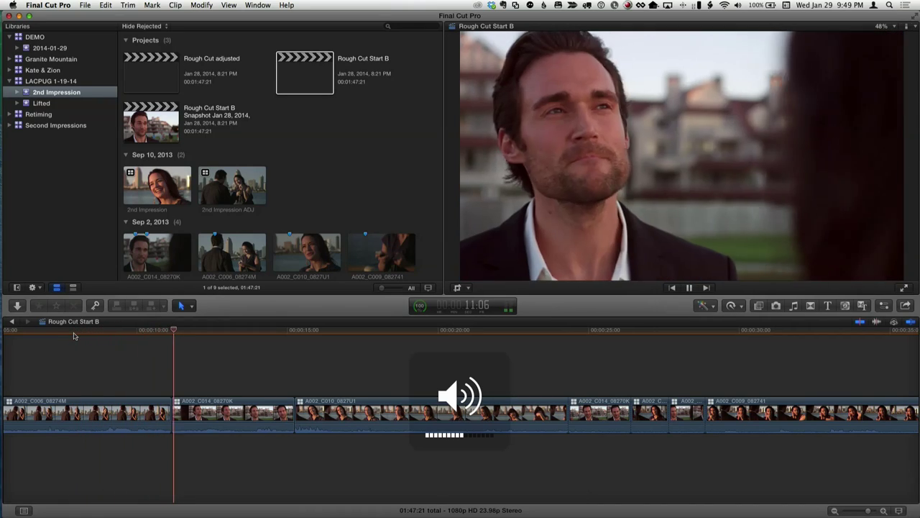
click(94, 331)
key(space)
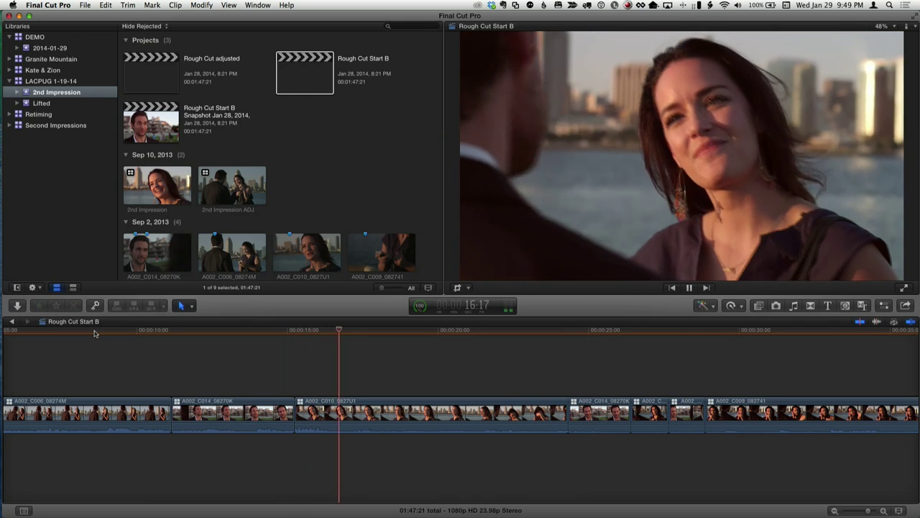
key(space)
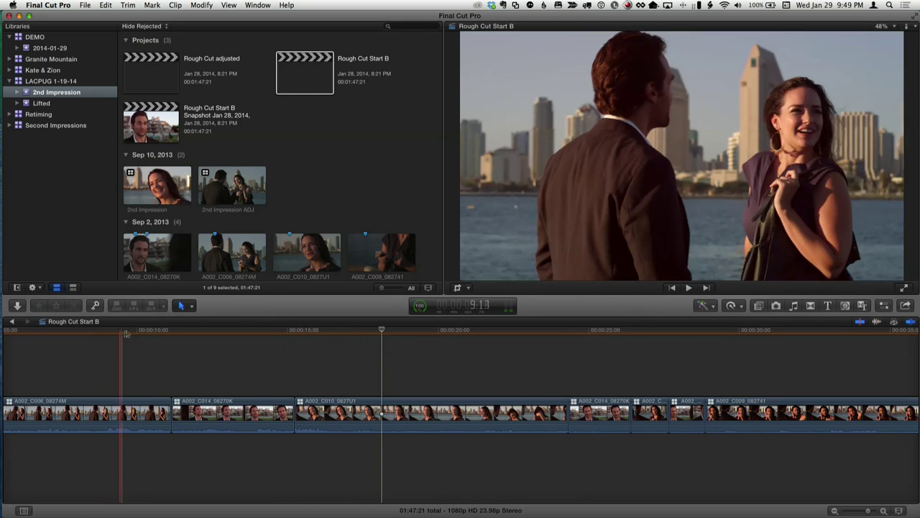
- Replay the edit from about 10:05 through the A002_C014_08270K clip
click(147, 331)
drag(148, 332, 144, 331)
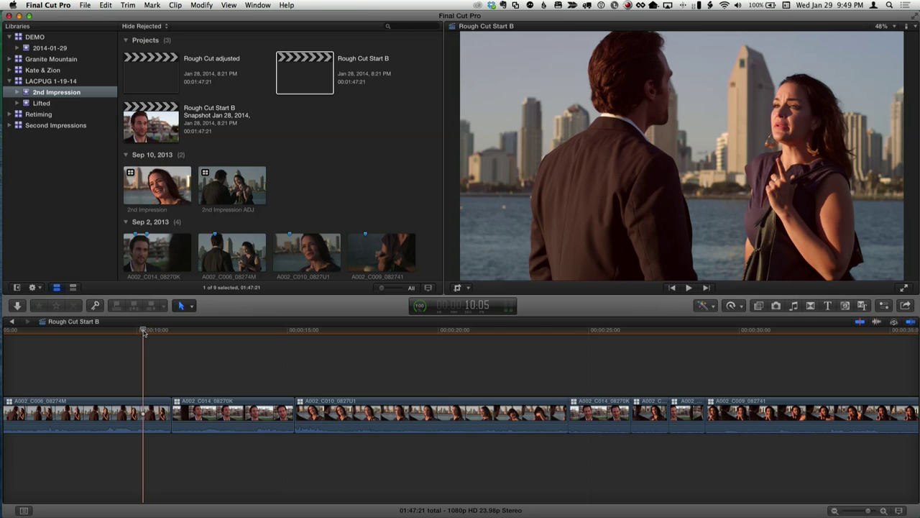
key(space)
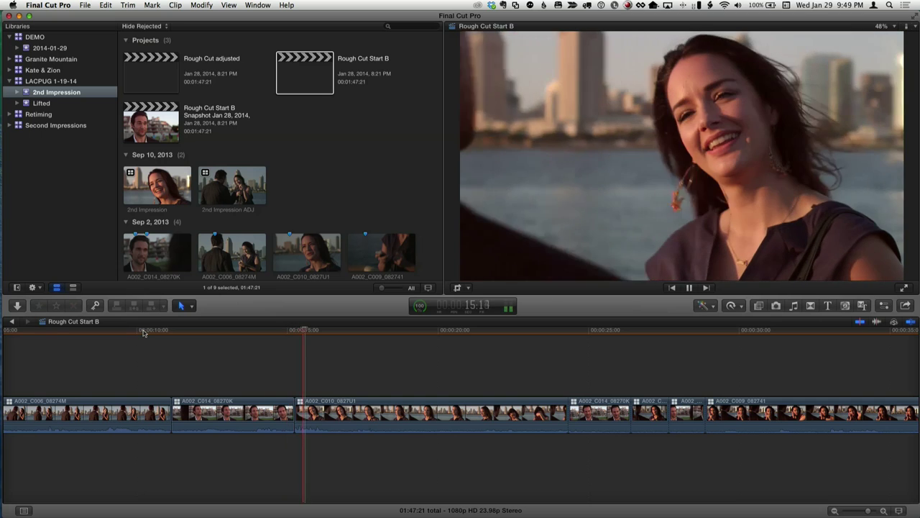
key(space)
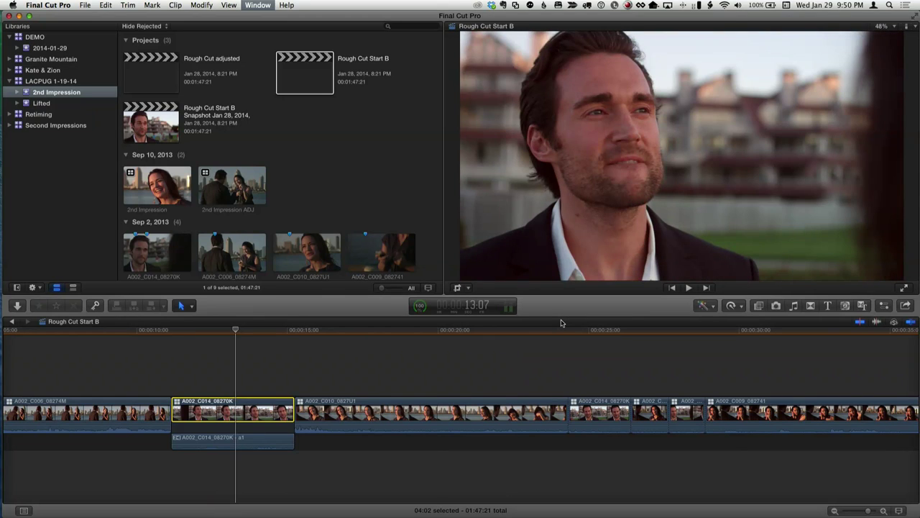
- Show the audio settings of the selected A002_C014_08270K clip and expand all four angles in its channel configuration
key(super+4)
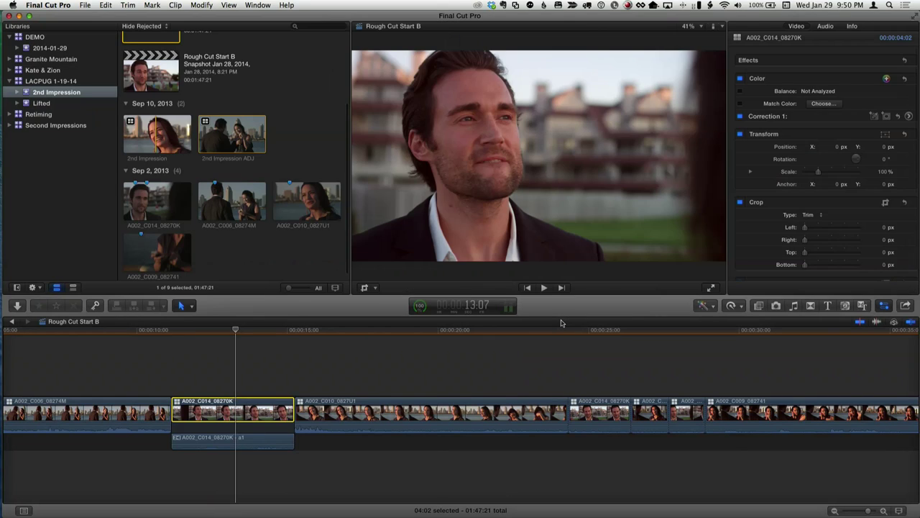
click(825, 26)
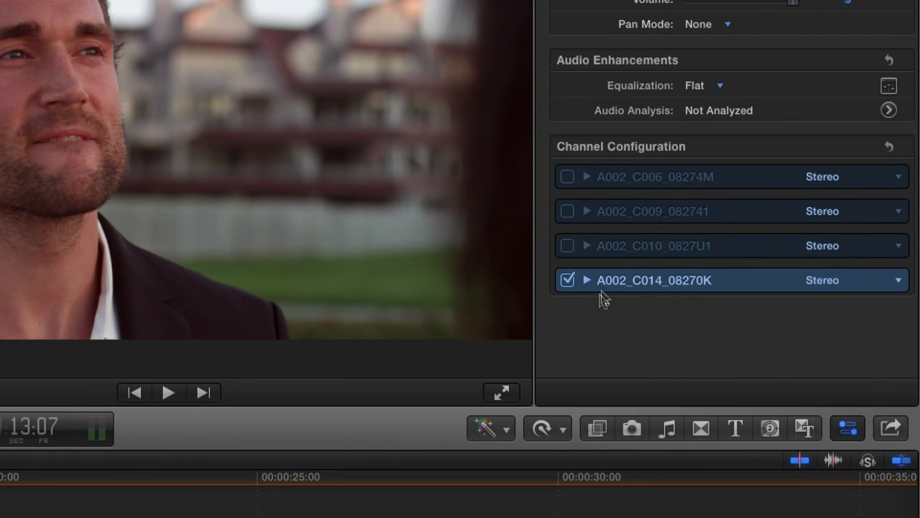
click(587, 281)
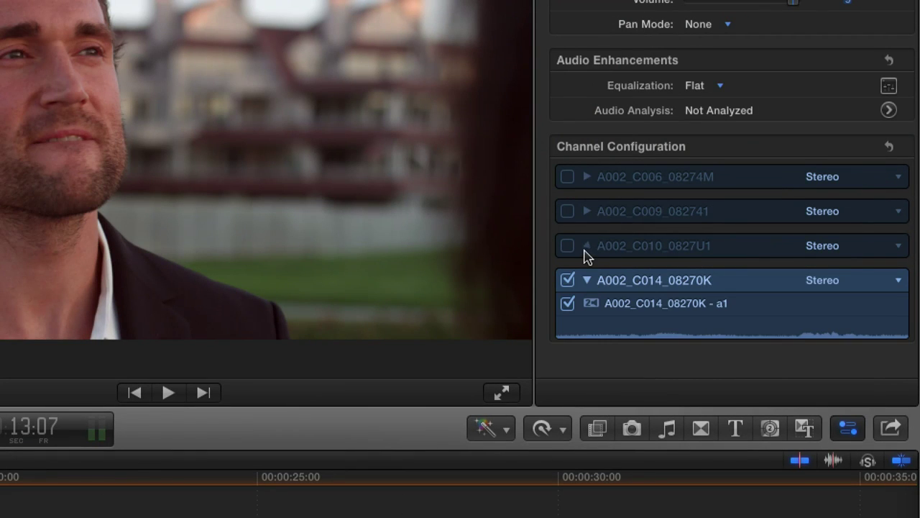
click(586, 250)
click(587, 211)
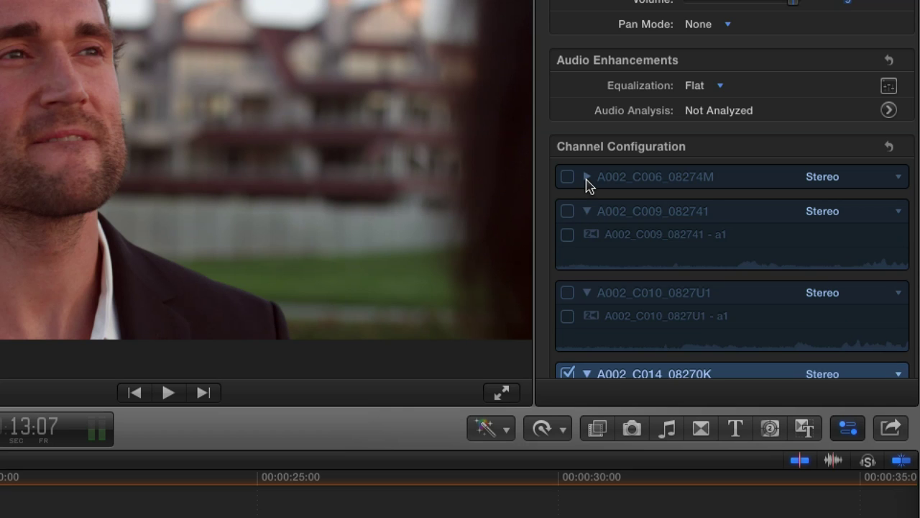
click(587, 178)
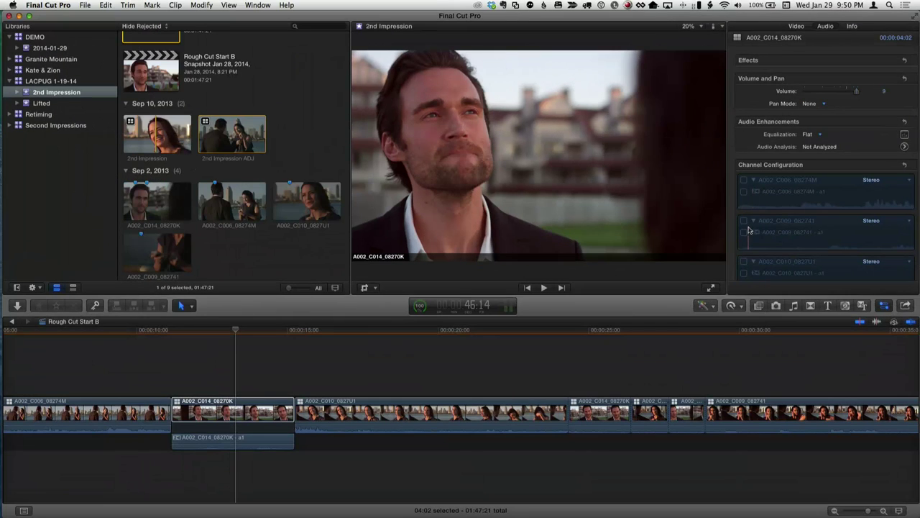
- Replace the clip's A002_C014_08270K audio with the audio from angle A002_C010_0827U1 and preview it
scroll(748, 230, down, 3)
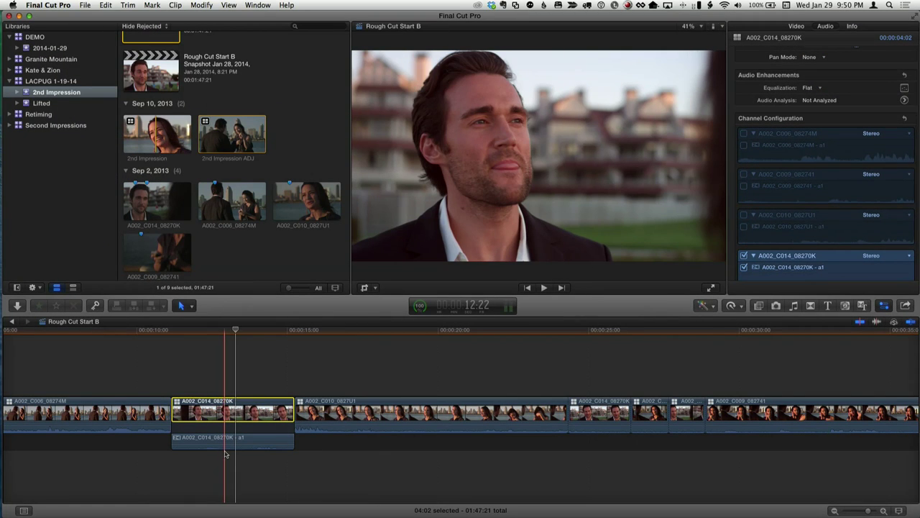
key(super+equal)
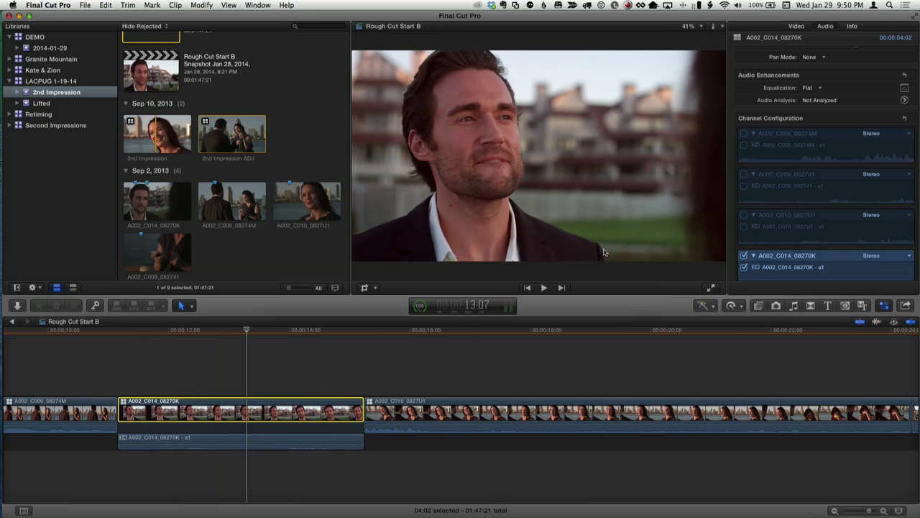
click(744, 214)
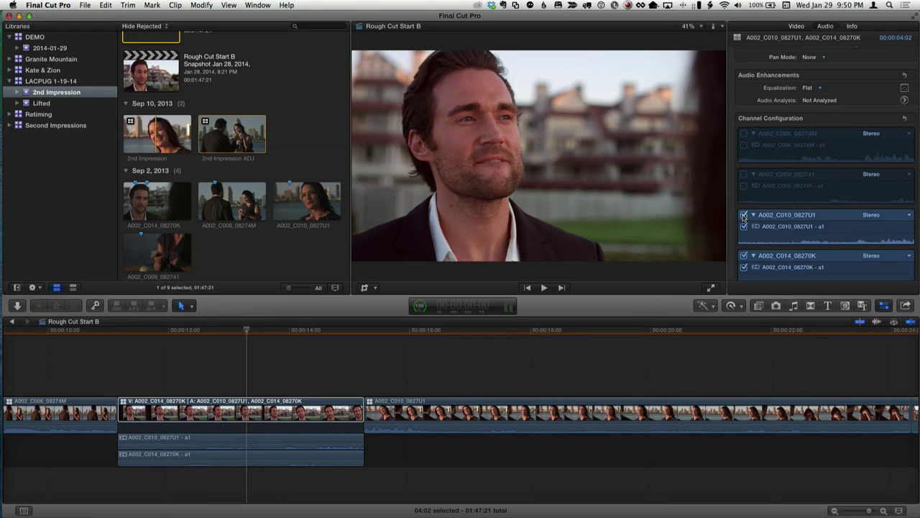
click(744, 256)
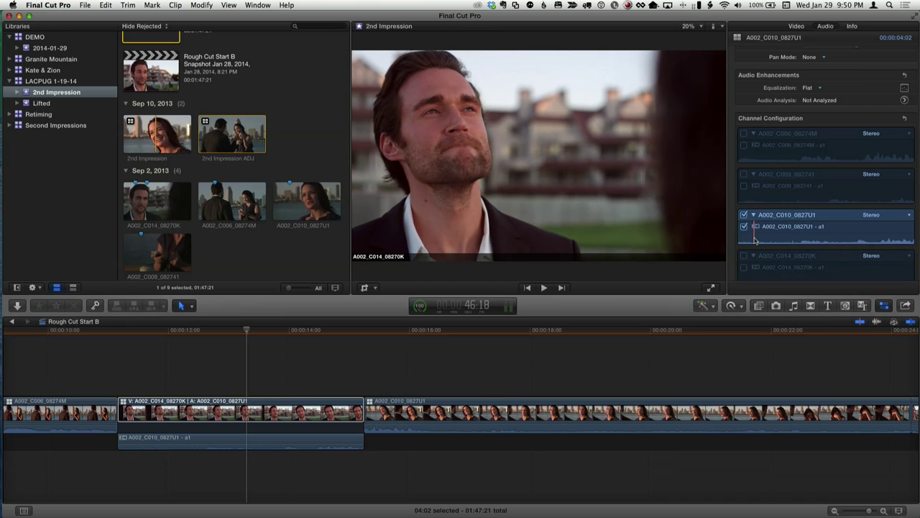
key(space)
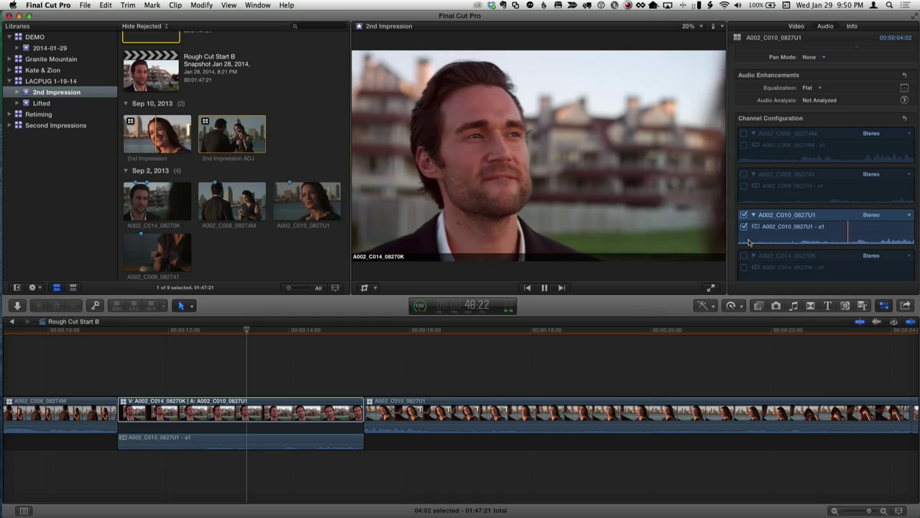
key(space)
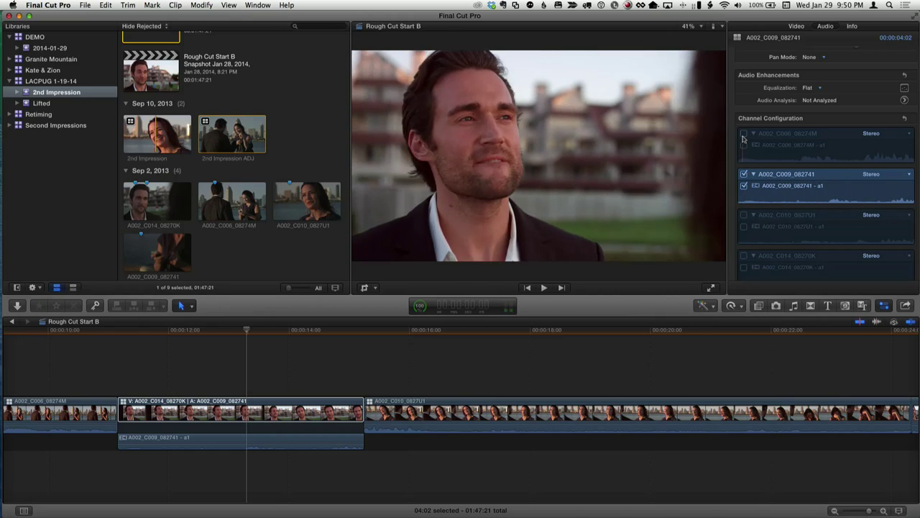
- Enable the audio of angle A002_C006_08274M, disable A002_C009_082741, and play the clip in the timeline
click(744, 134)
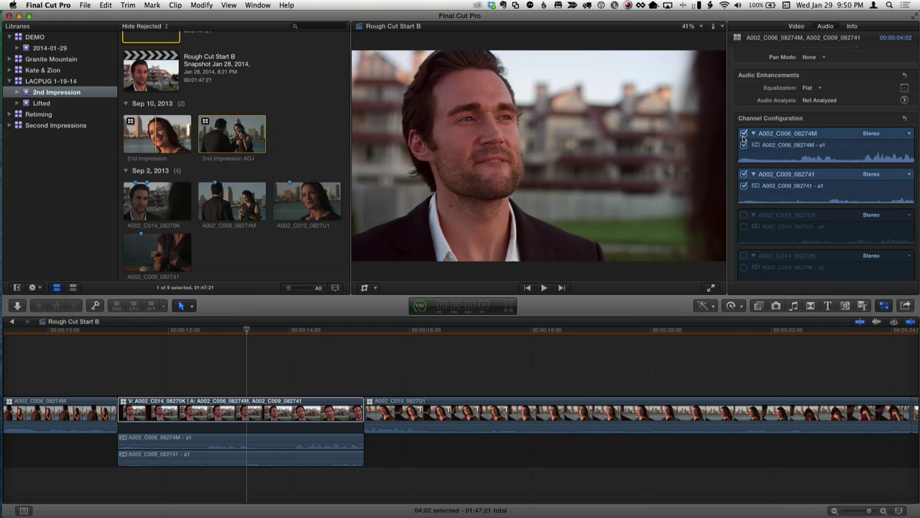
click(744, 174)
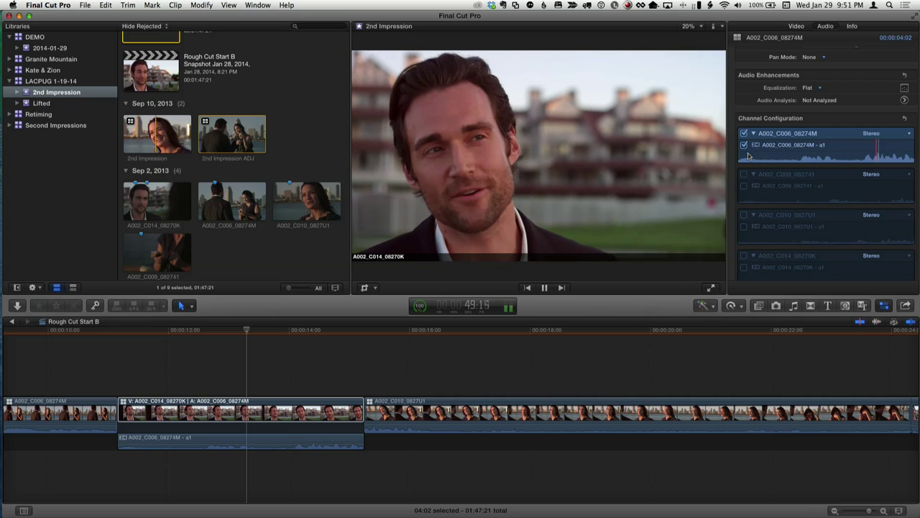
click(753, 156)
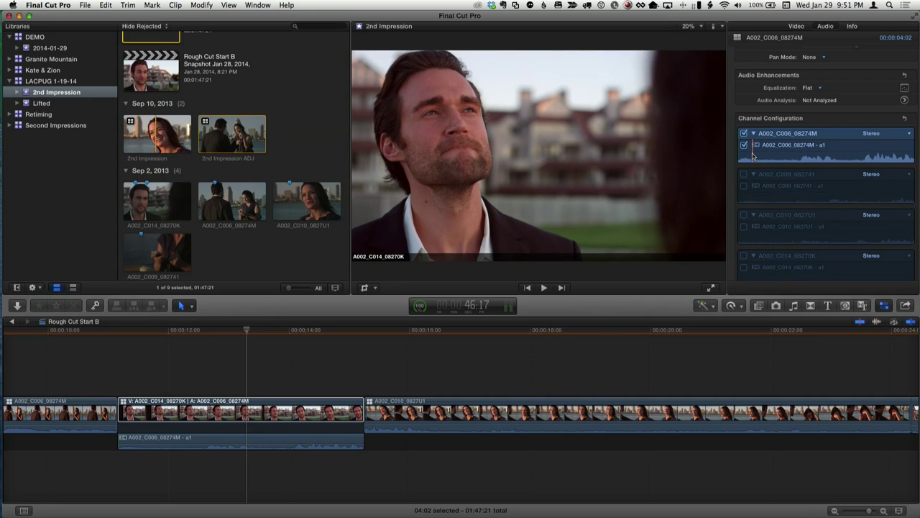
key(super+2)
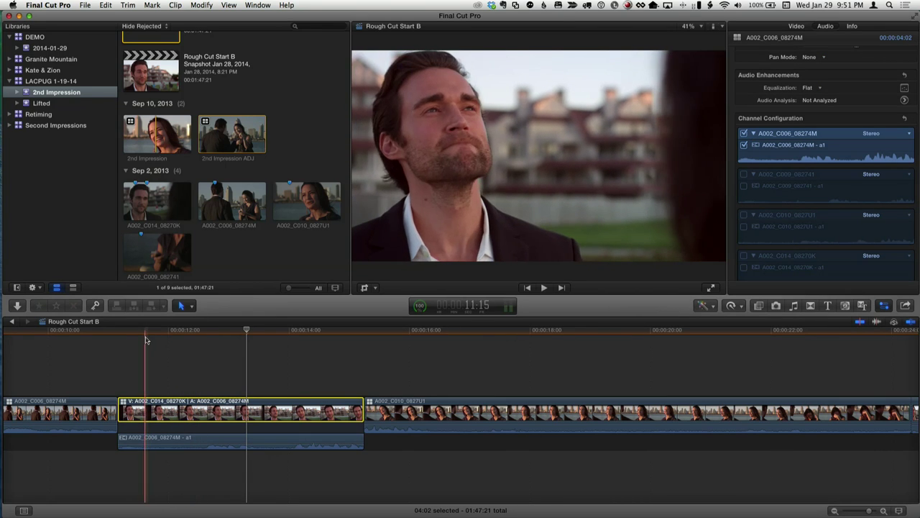
key(space)
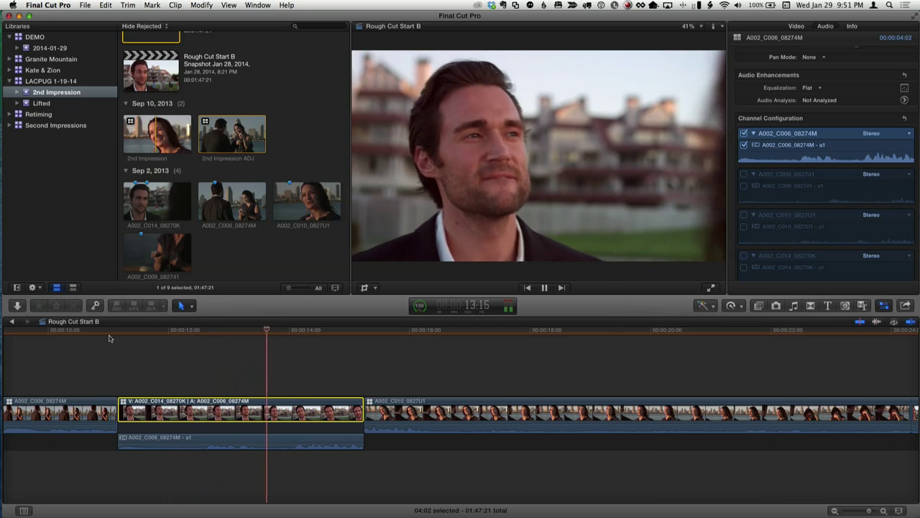
key(space)
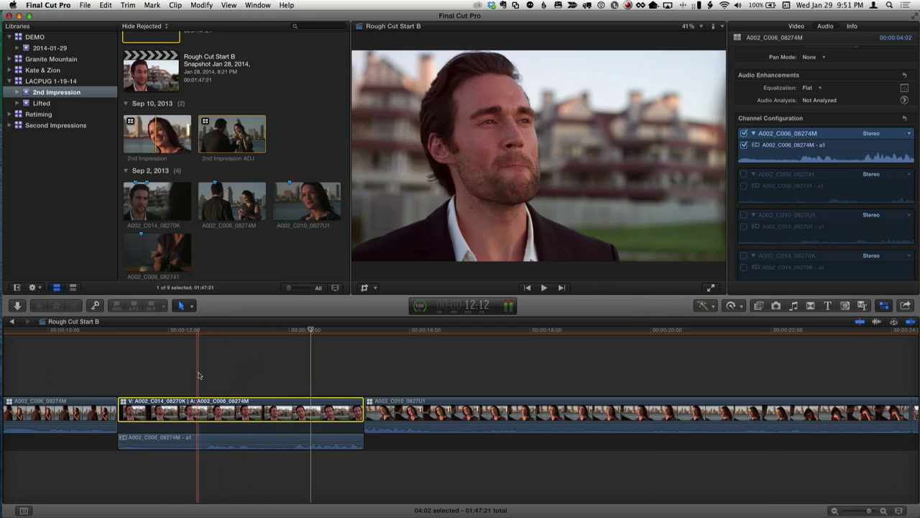
- Try to slip the A002_C014_08270K clip with the Trim tool and return to the Select tool
right_click(226, 415)
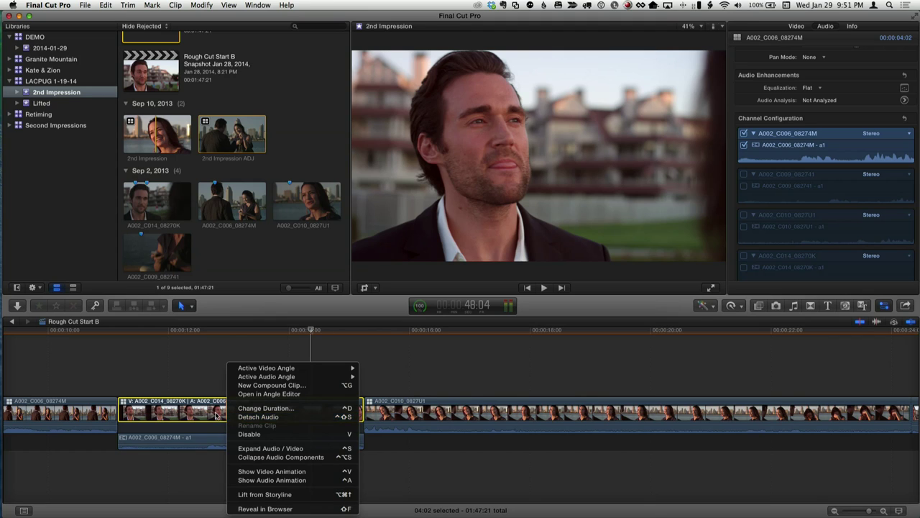
click(217, 414)
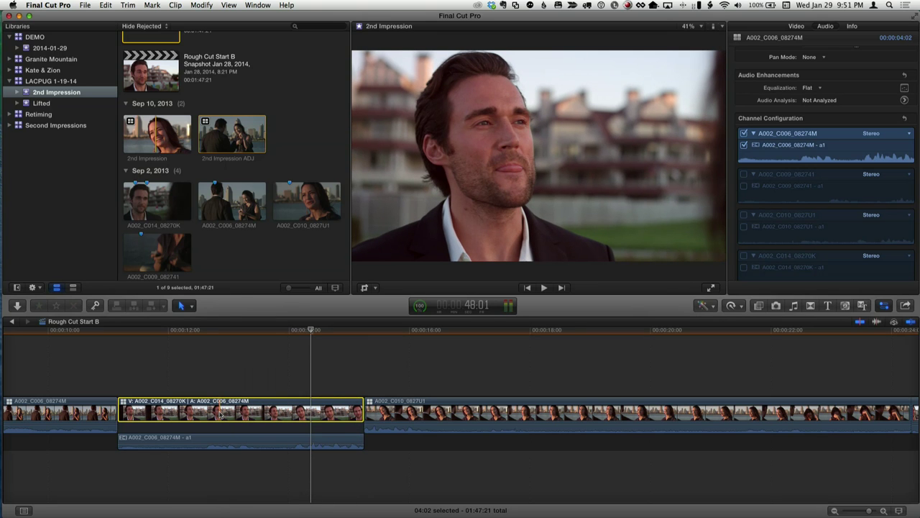
key(t)
drag(221, 415, 255, 414)
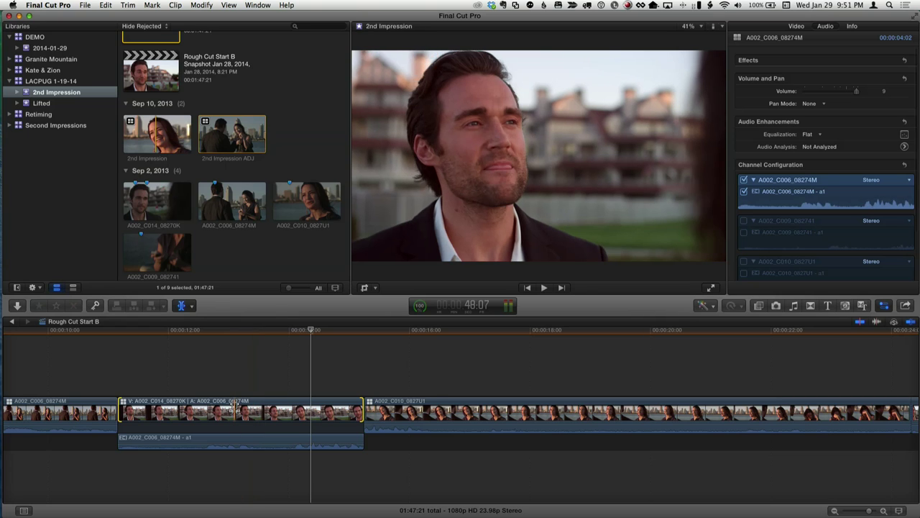
click(234, 412)
key(a)
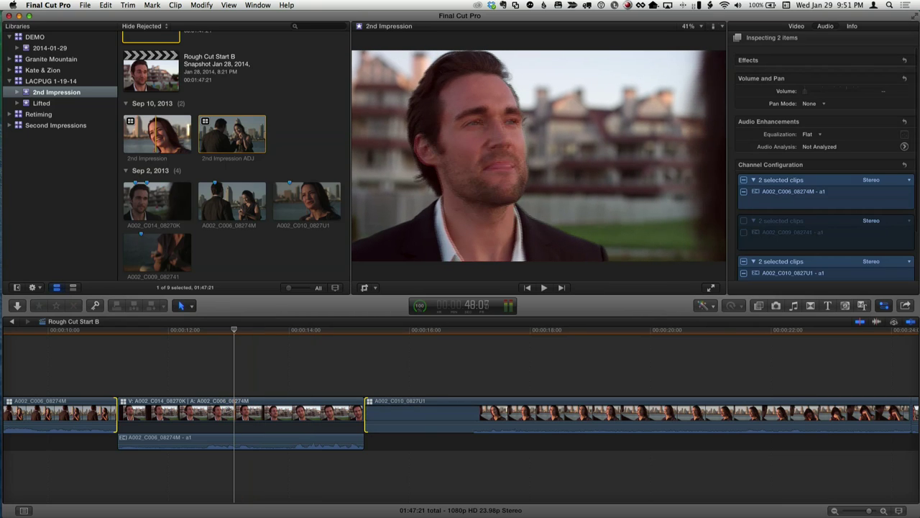
- Detach the audio from the A002_C014_08270K clip and collapse the detached clip's audio components
right_click(213, 412)
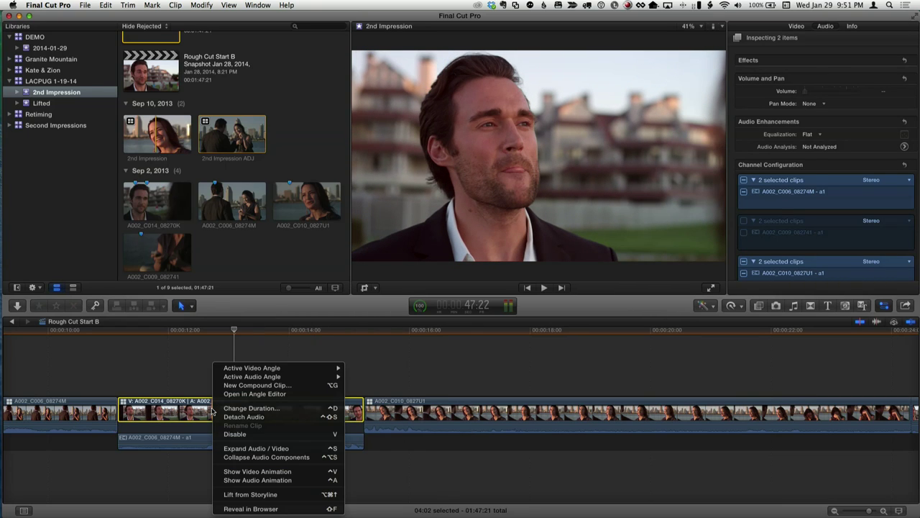
click(249, 417)
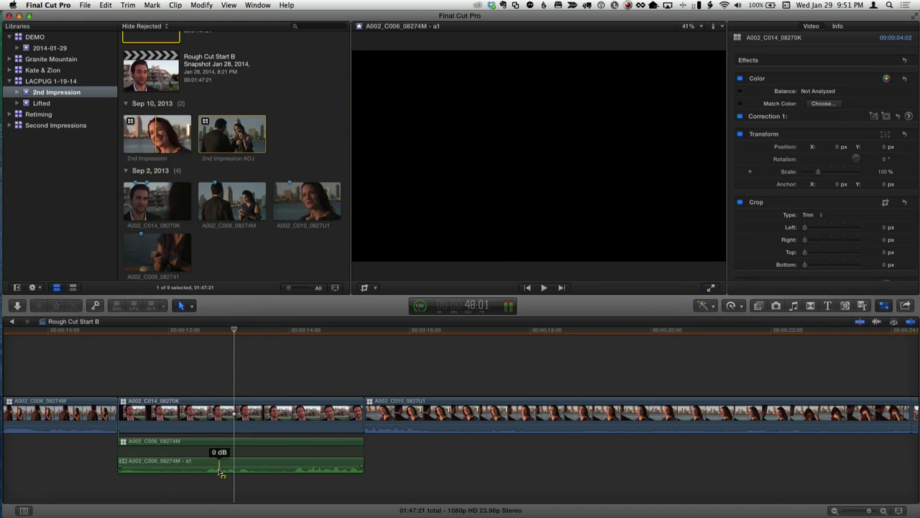
right_click(209, 444)
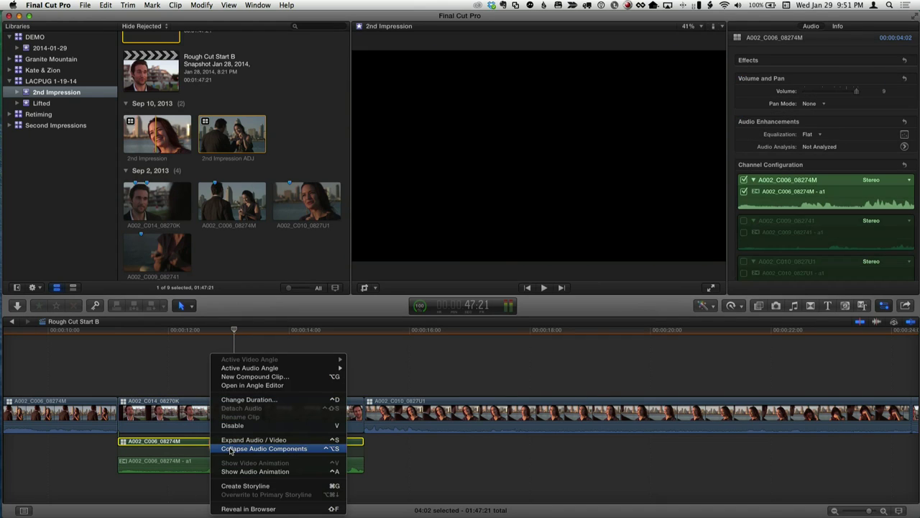
click(231, 449)
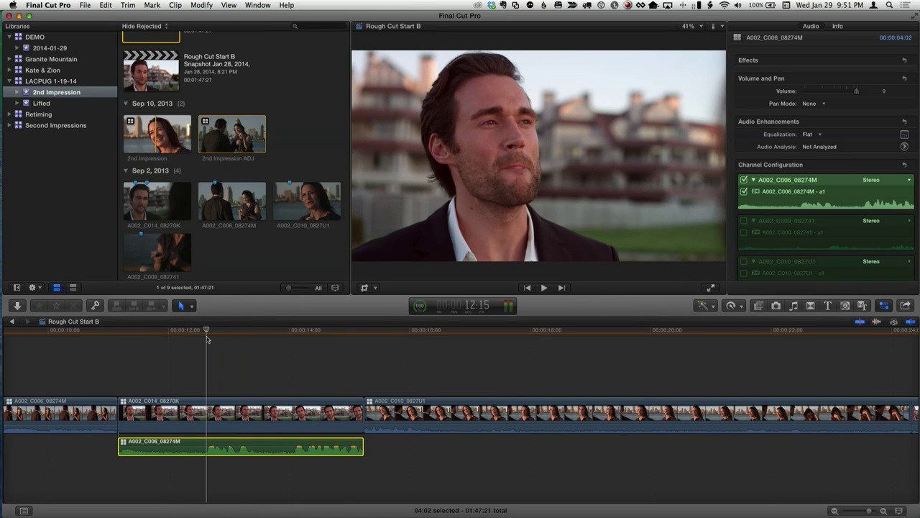
- Play the clip from about 12:15, set the detached A002_C006_08274M audio's volume to 4 dB and move the playhead to about 14:00
key(space)
key(space)
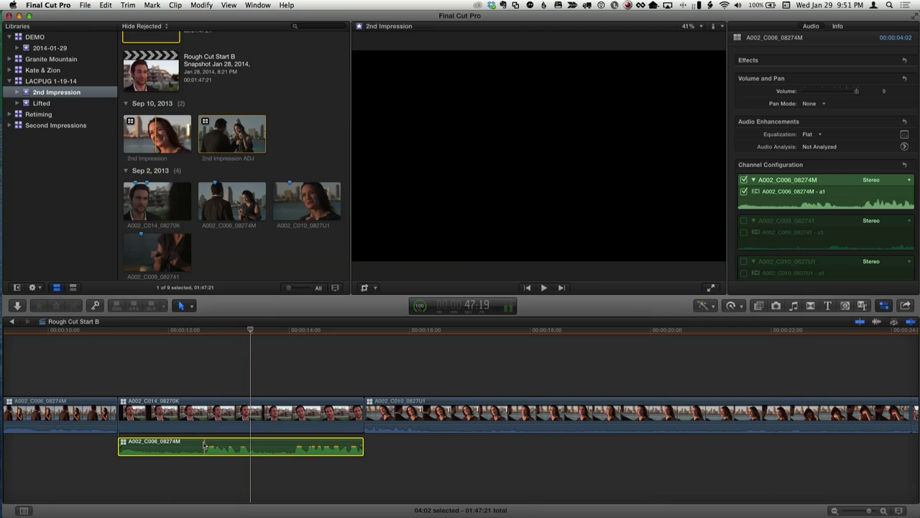
click(202, 446)
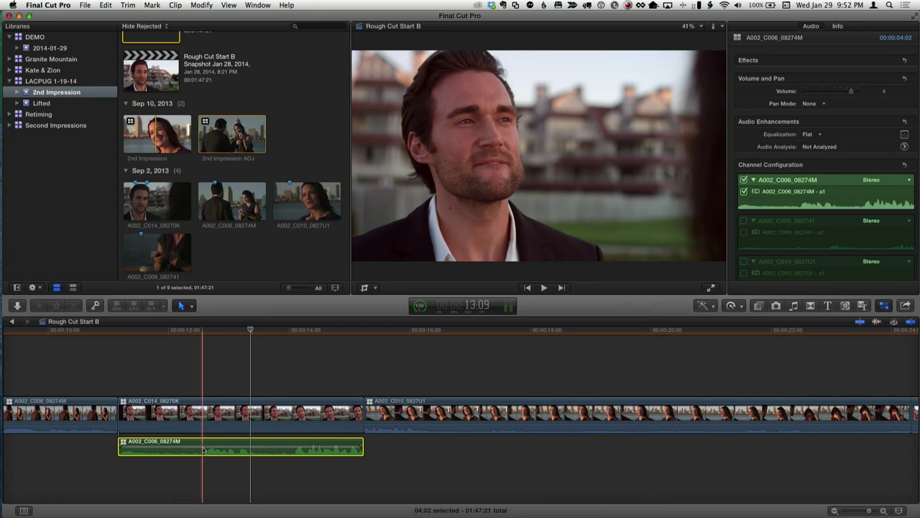
drag(250, 330, 288, 331)
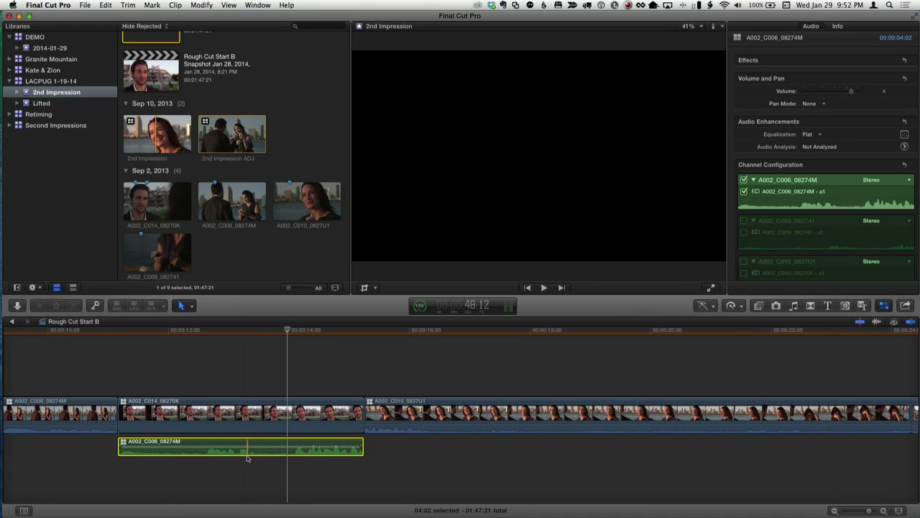
- Slip the detached A002_C006_08274M audio by about 1:07 with the Trim tool and play that section
drag(242, 447, 270, 448)
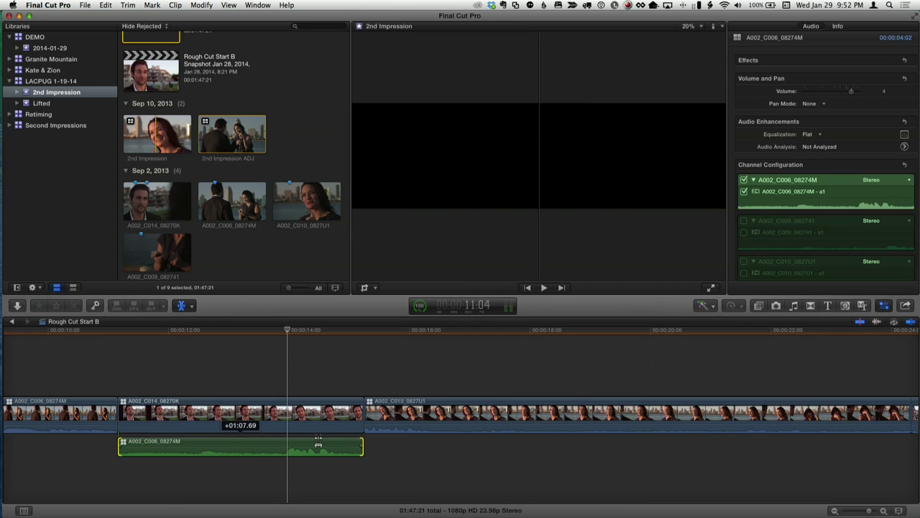
drag(317, 443, 318, 443)
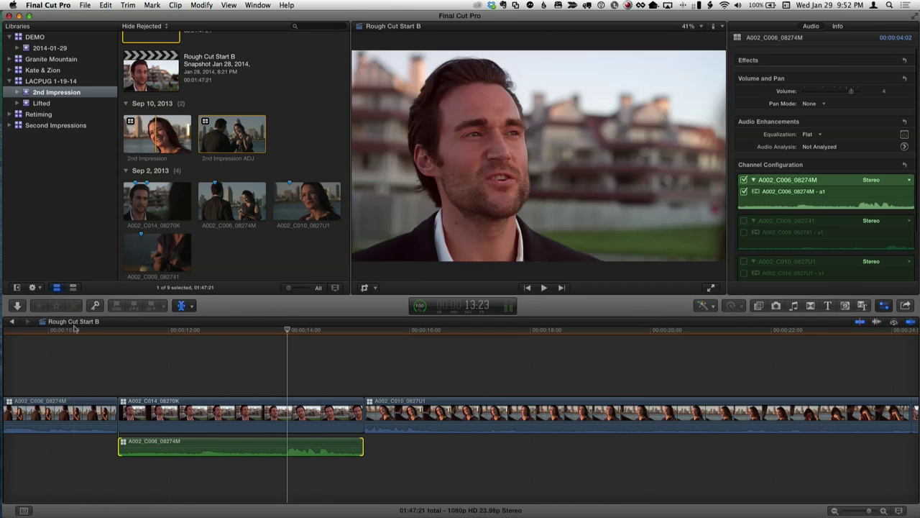
key(space)
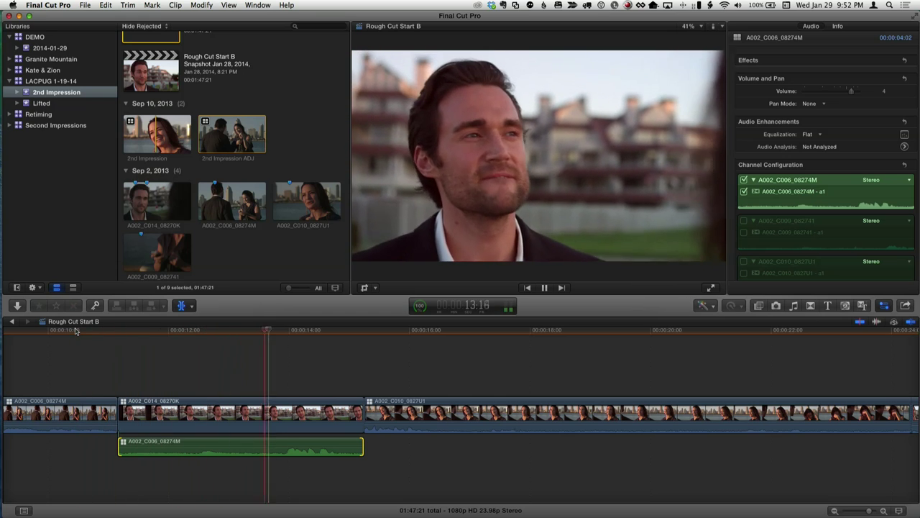
key(space)
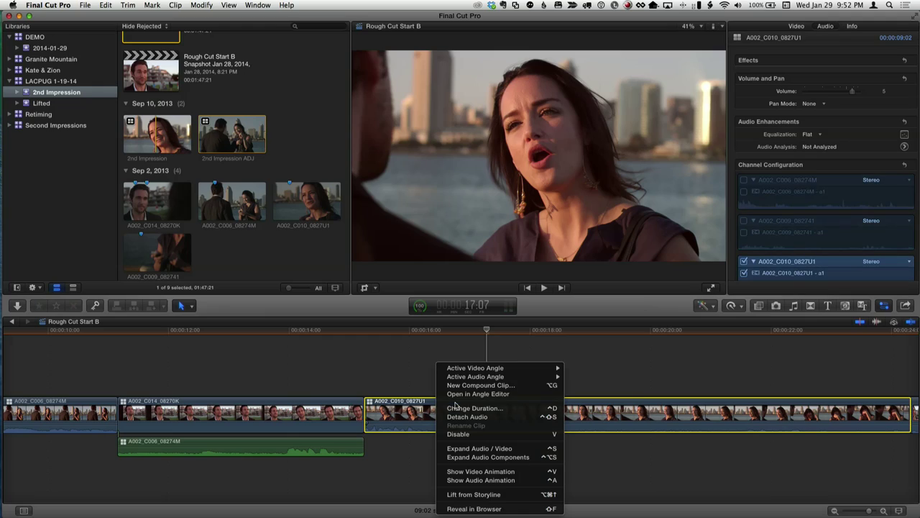
- Expand the audio components of the A002_C010_0827U1 clip in the timeline and play from the clip's start
mouse_move(455, 369)
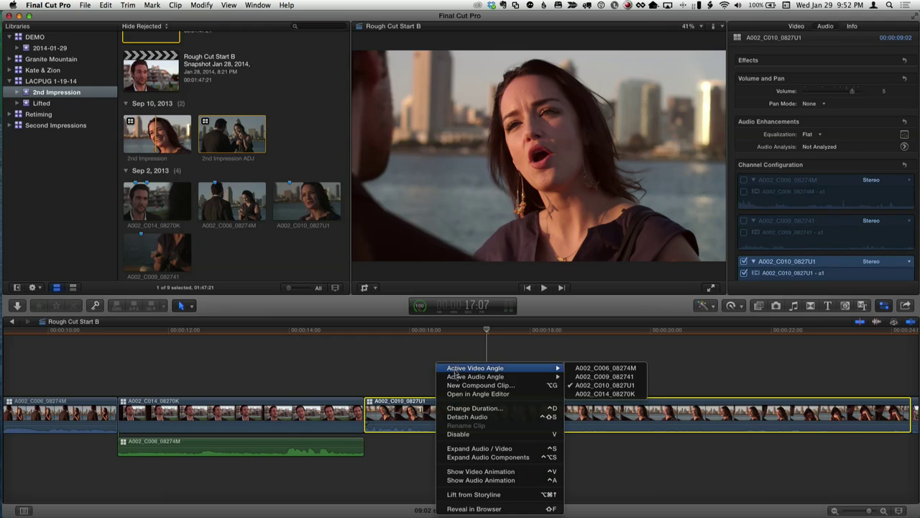
click(456, 458)
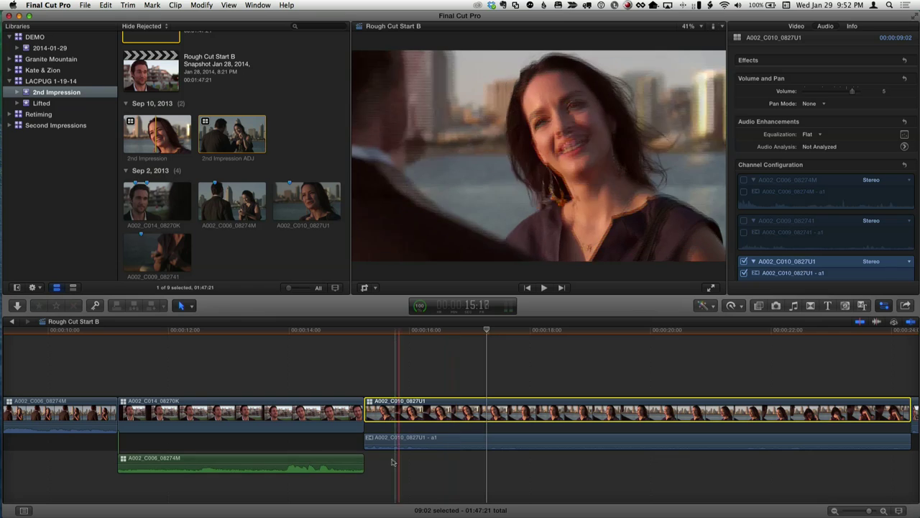
click(365, 331)
key(space)
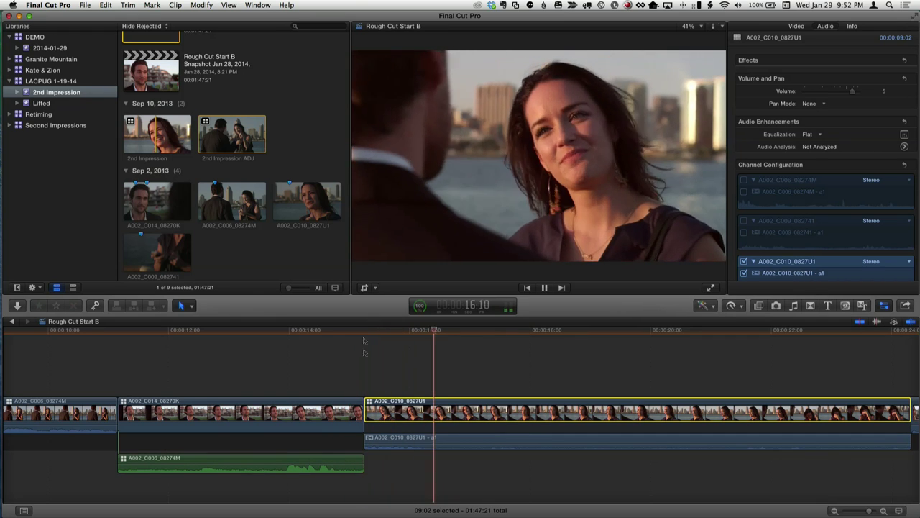
key(space)
- Trim the A002_C010_0827U1 audio component's start to a duration of 7:14 and extend the A002_C006_08274M audio's end by about 2:04
mouse_move(365, 443)
mouse_down()
mouse_move(376, 443)
mouse_move(363, 440)
mouse_up()
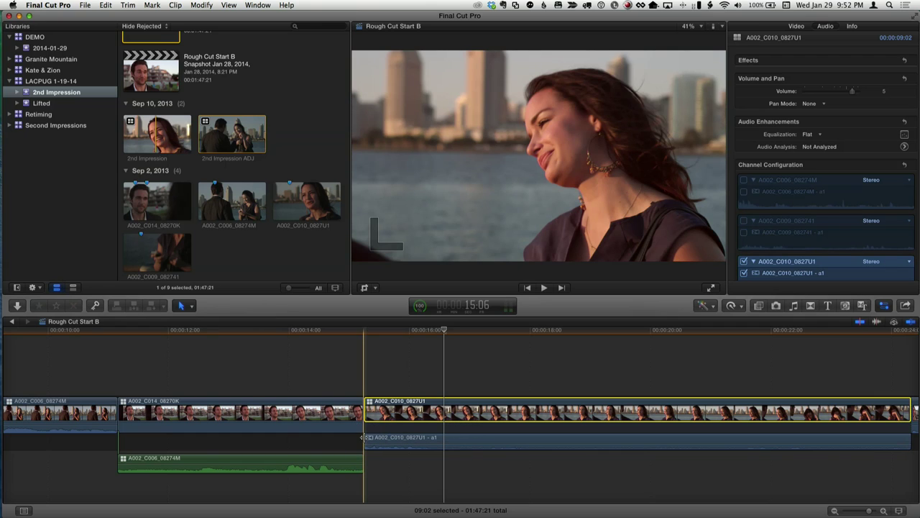
drag(418, 432, 450, 431)
drag(355, 467, 362, 467)
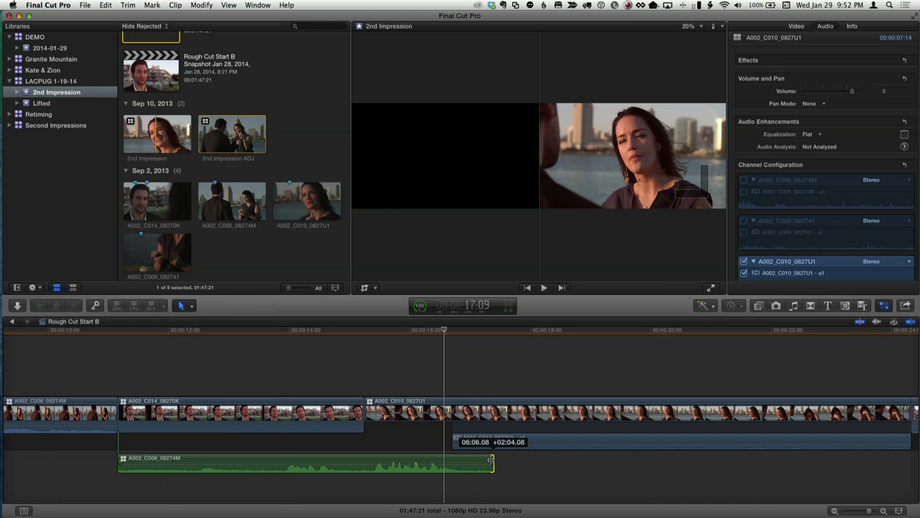
drag(491, 461, 491, 461)
- Play the timeline from about 13:00 through the overlap of the two audio clips
click(238, 331)
key(space)
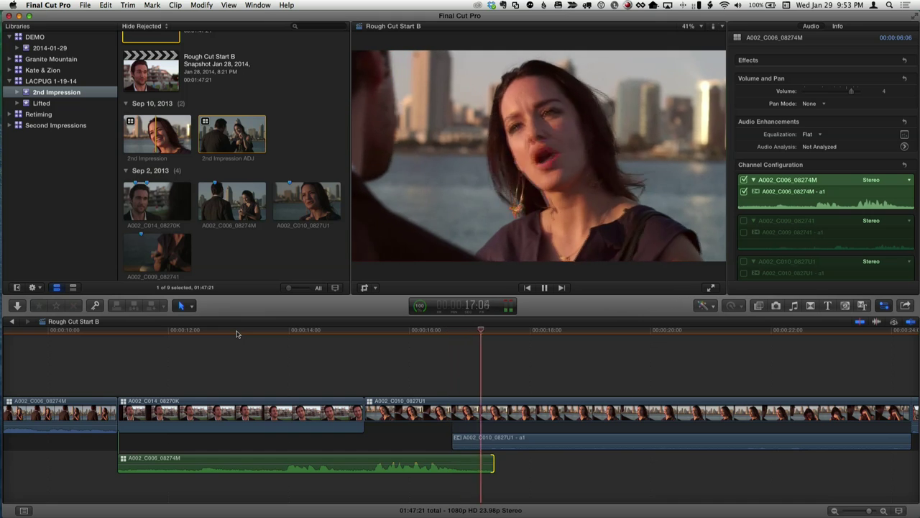
key(space)
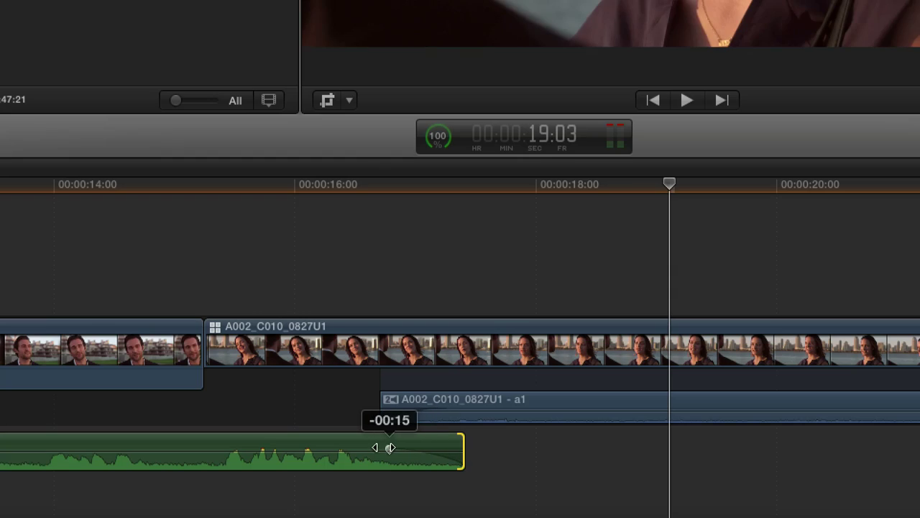
- Fade out the end of the A002_C006_08274M audio over about 15 frames, then select the A002_C010_0827U1 audio component
drag(387, 447, 384, 450)
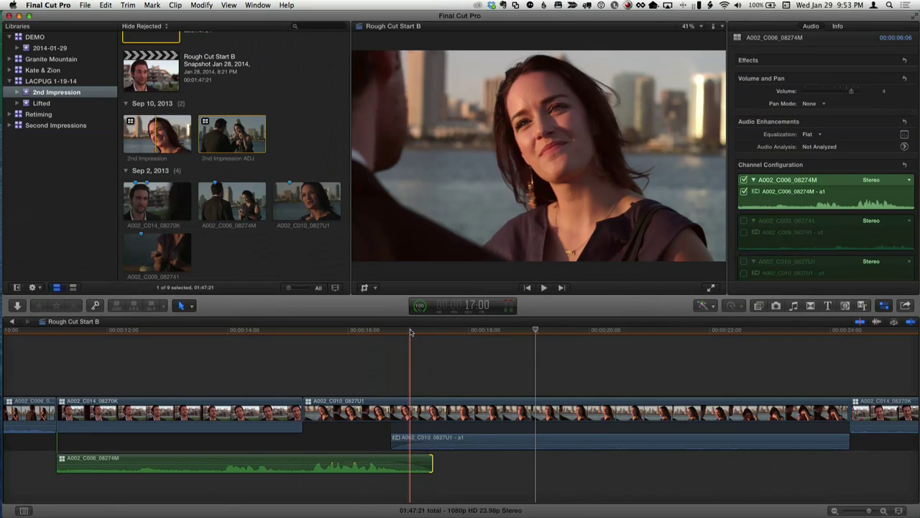
drag(411, 330, 463, 331)
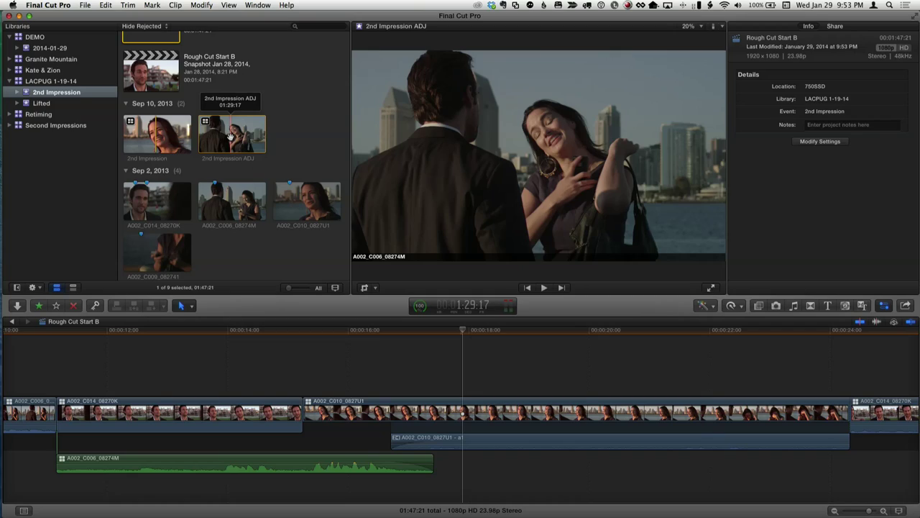
click(500, 441)
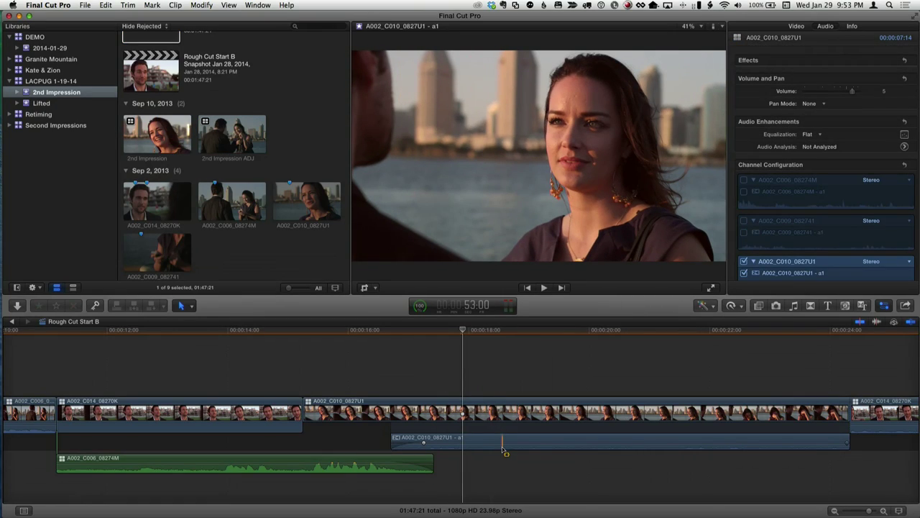